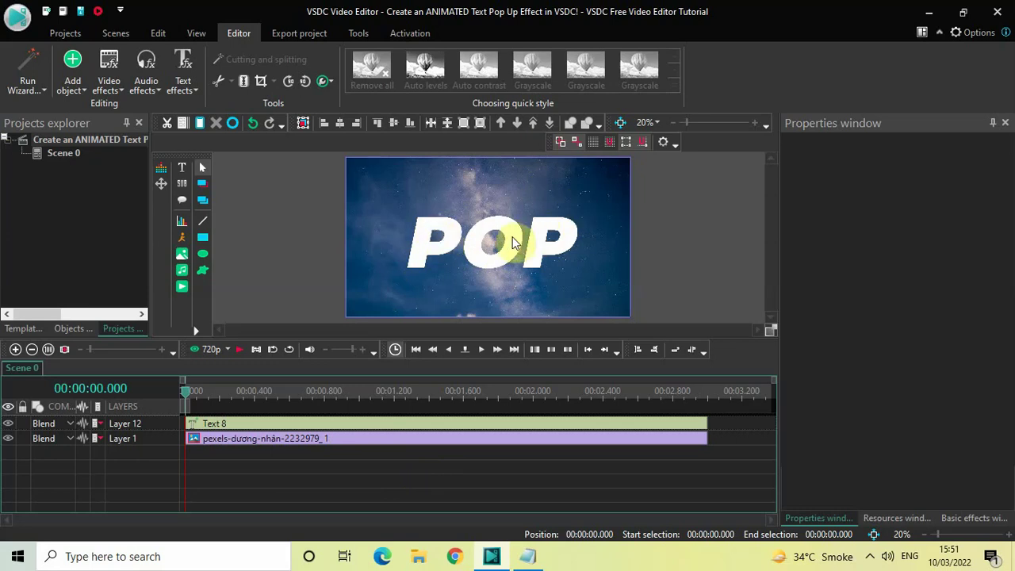
Step: Open the Text 8 clip's own timeline and switch its ruler to frames (0 to 96)
left_click(329, 424)
double_click(328, 425)
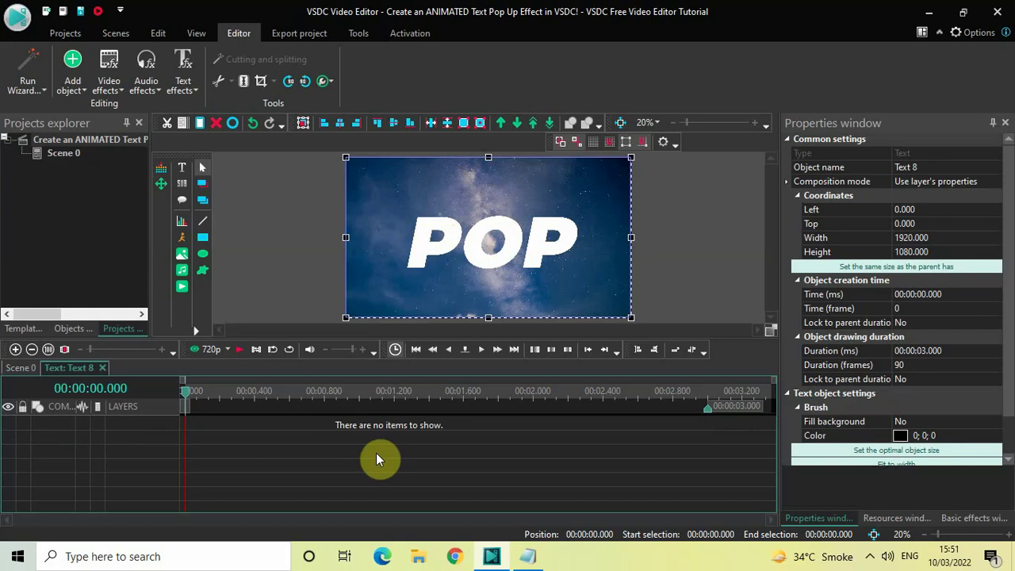
left_click(396, 351)
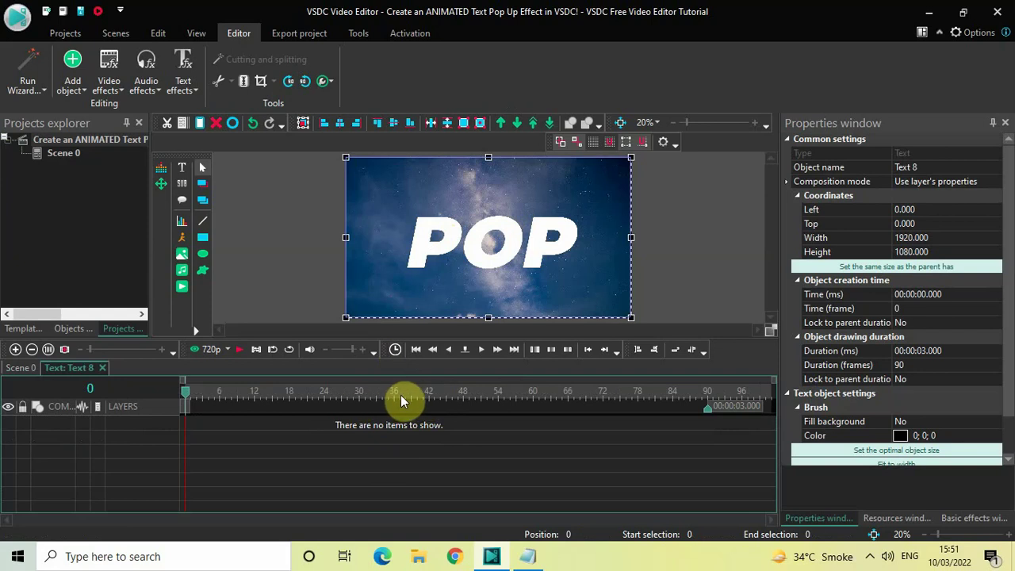
Step: Write a Notepad plan: '5 frames - zoom', '3 frames - zoom', '3 frames - zoom', then minimize it
left_click(528, 556)
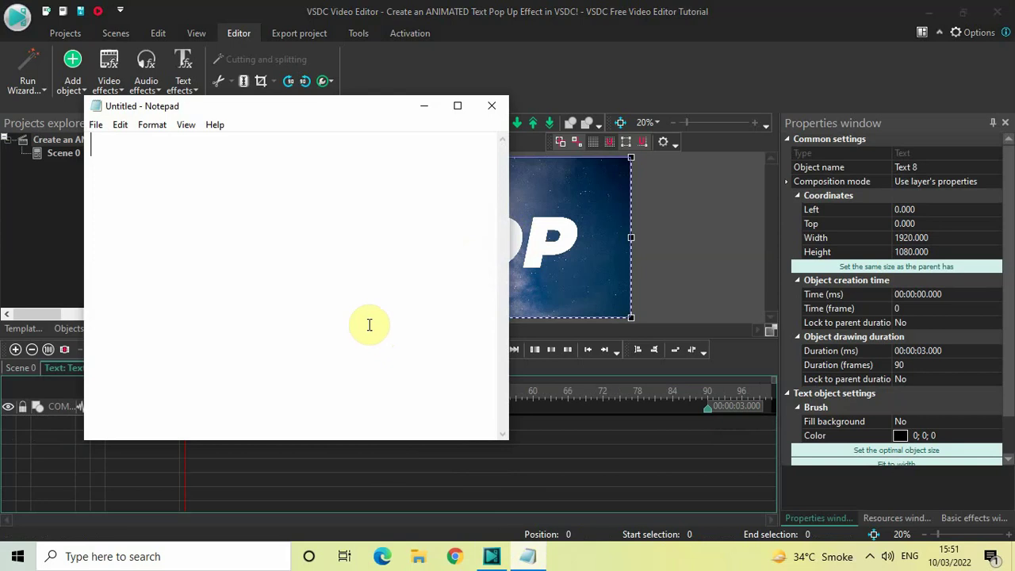
type("5")
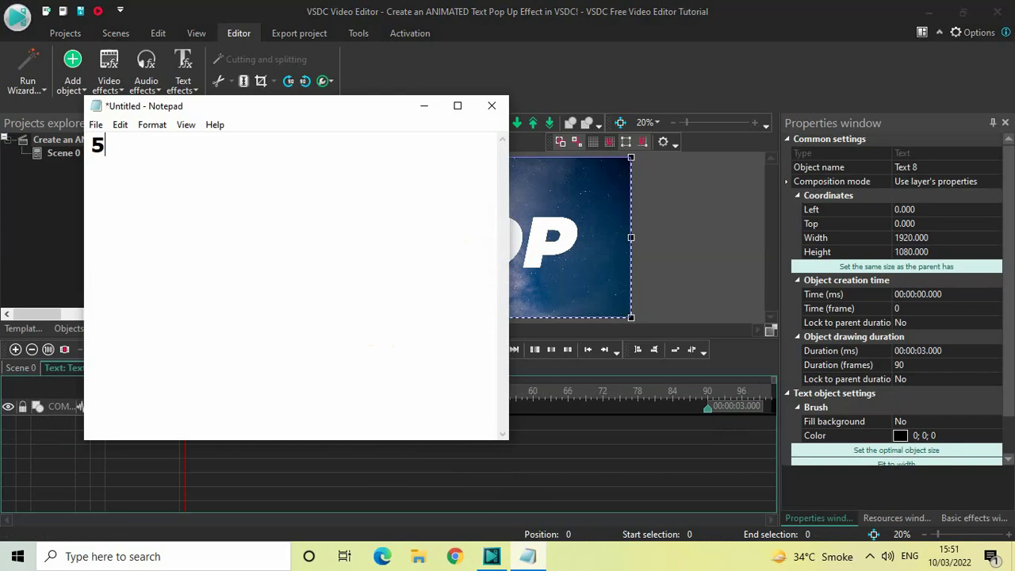
type(" fram")
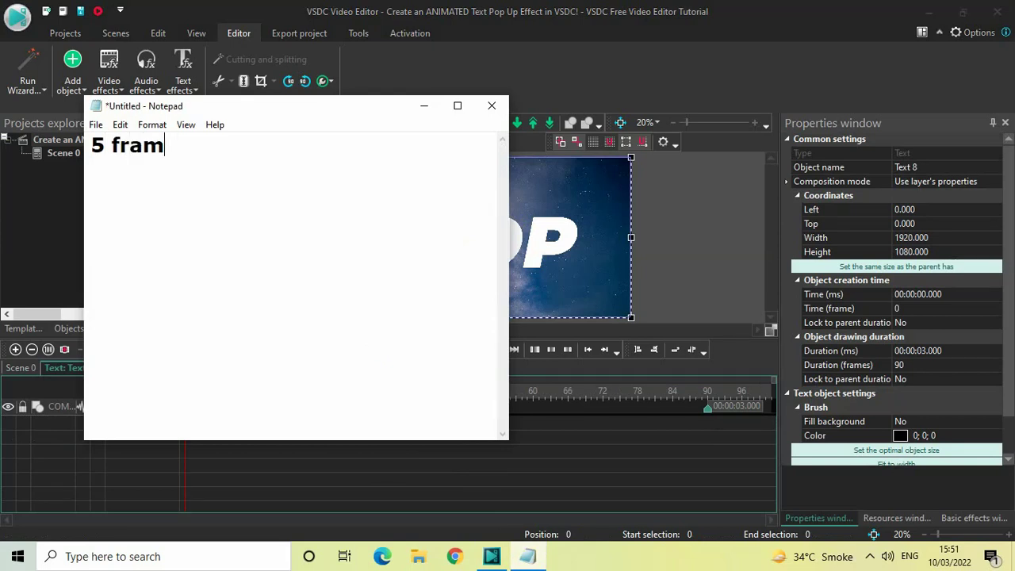
type("es - zoom")
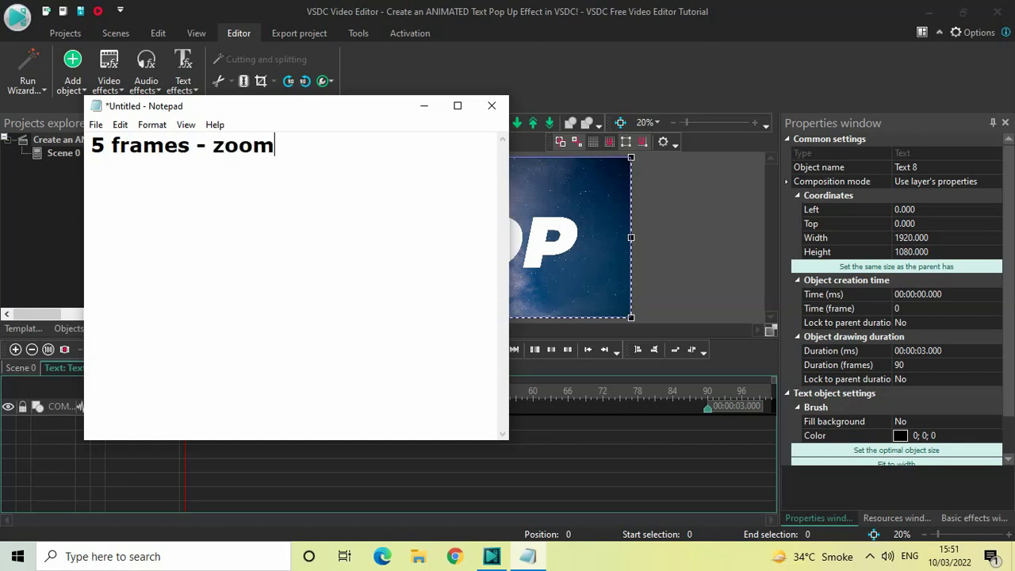
key("Return")
type("3 fram")
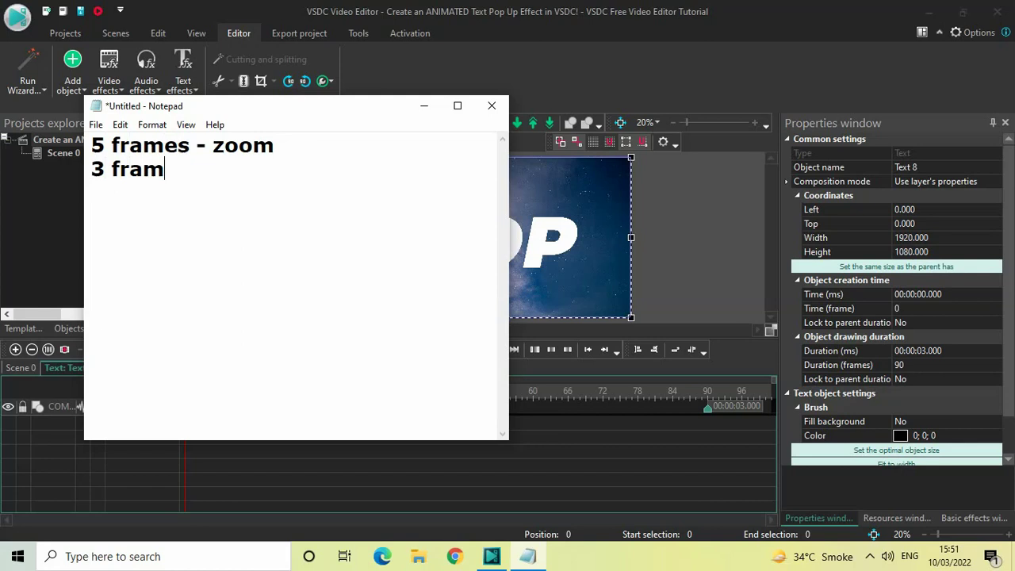
type("es - zoom")
key("Return")
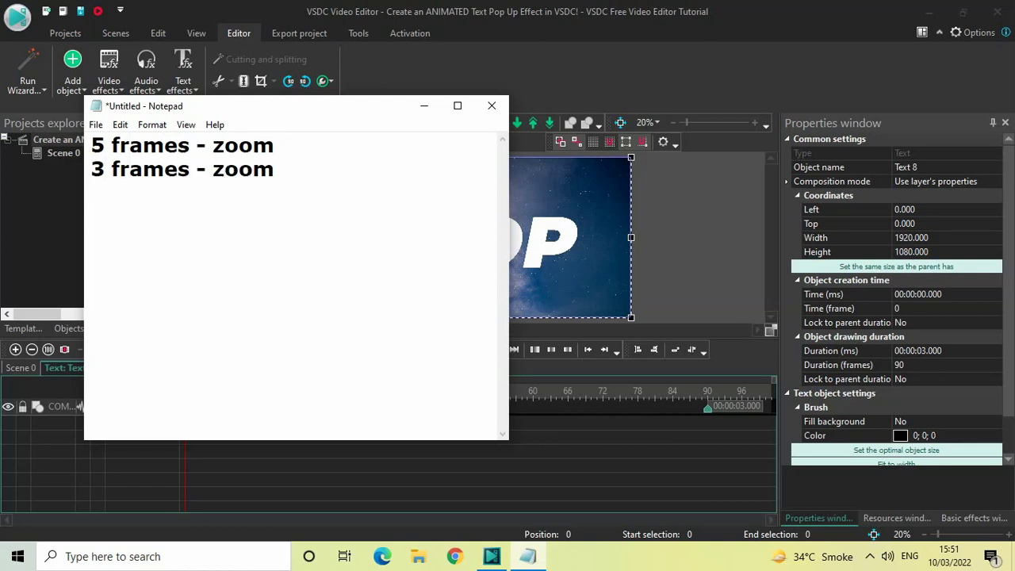
type("3 frames ")
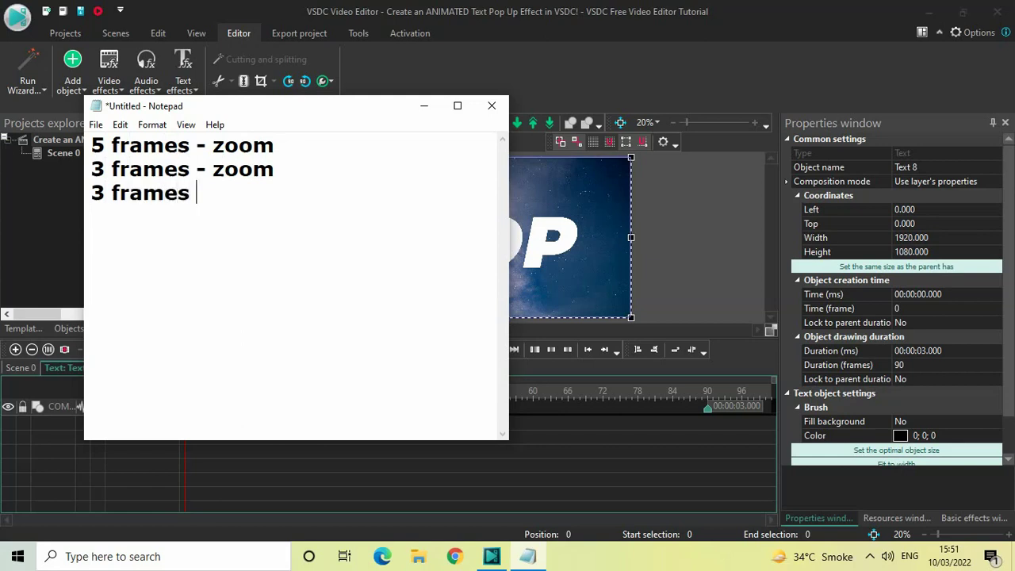
type("- zoom")
left_click(424, 117)
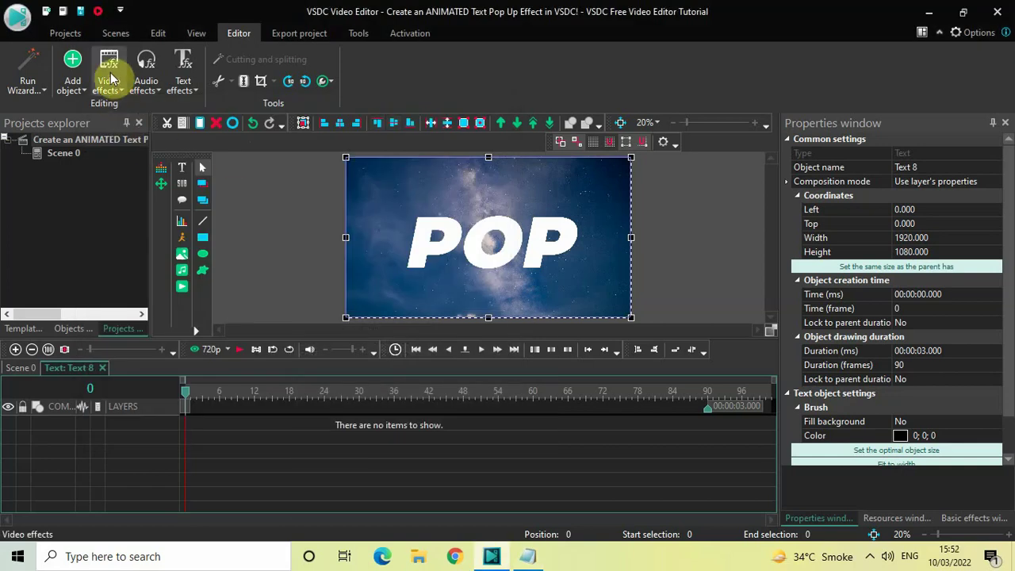
Step: Apply a Transforms > Zoom effect (Zoom 11) to the POP text across all 90 frames
left_click(111, 78)
mouse_move(150, 158)
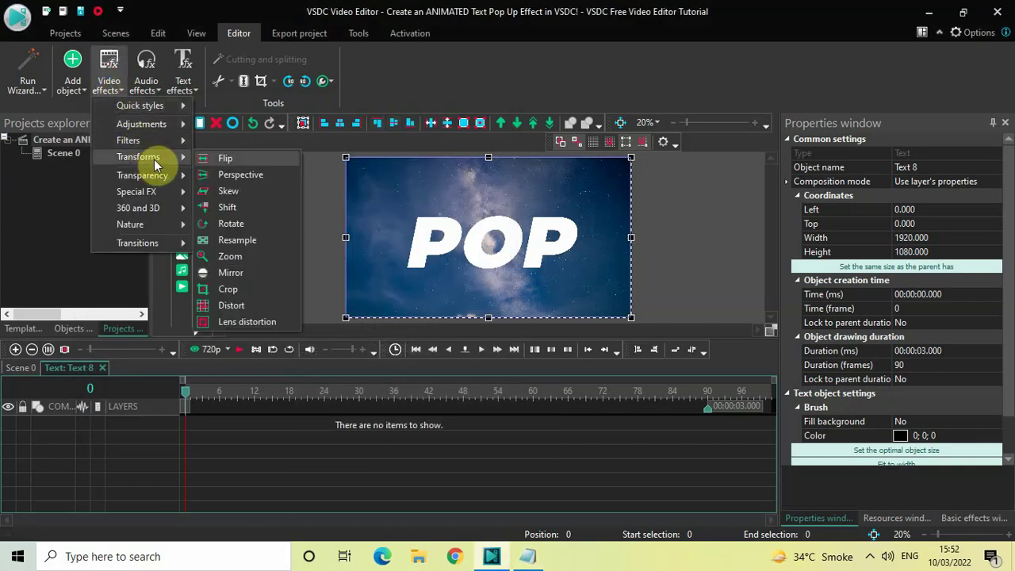
key("Escape")
left_click(245, 257)
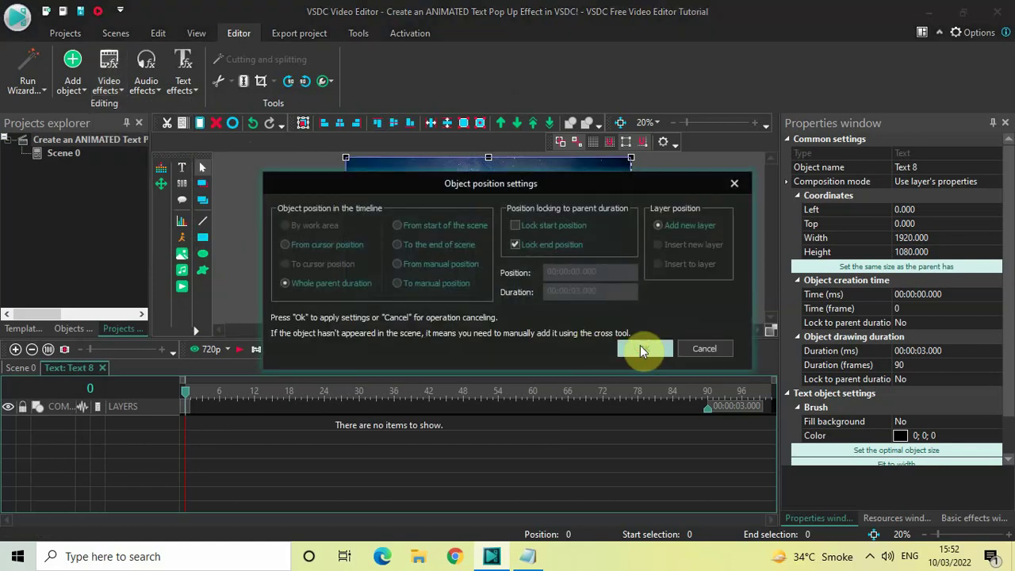
left_click(643, 349)
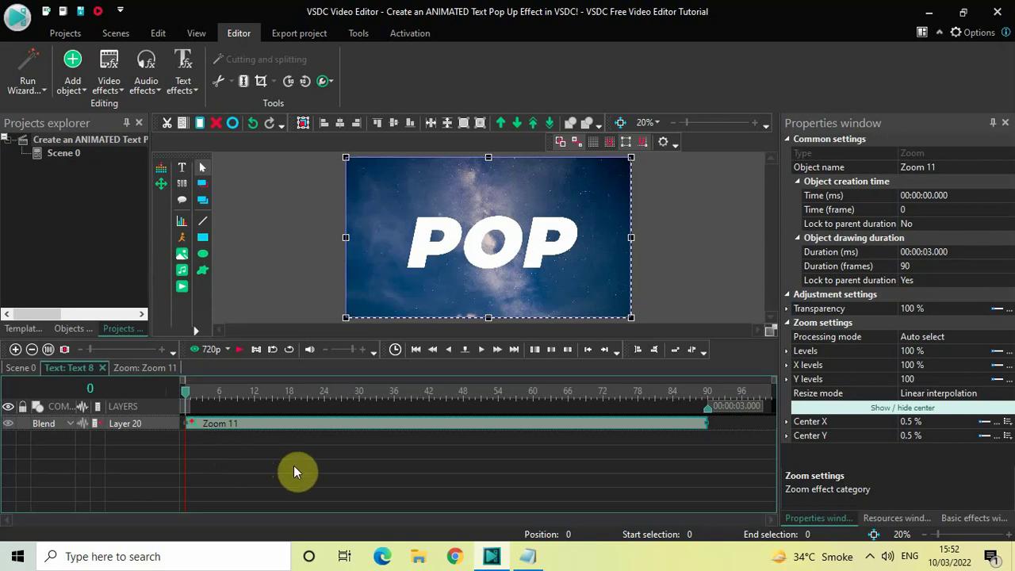
Step: Shorten Zoom 11 so it ends at frame 5
left_click(483, 348)
left_click(483, 348)
left_click(483, 349)
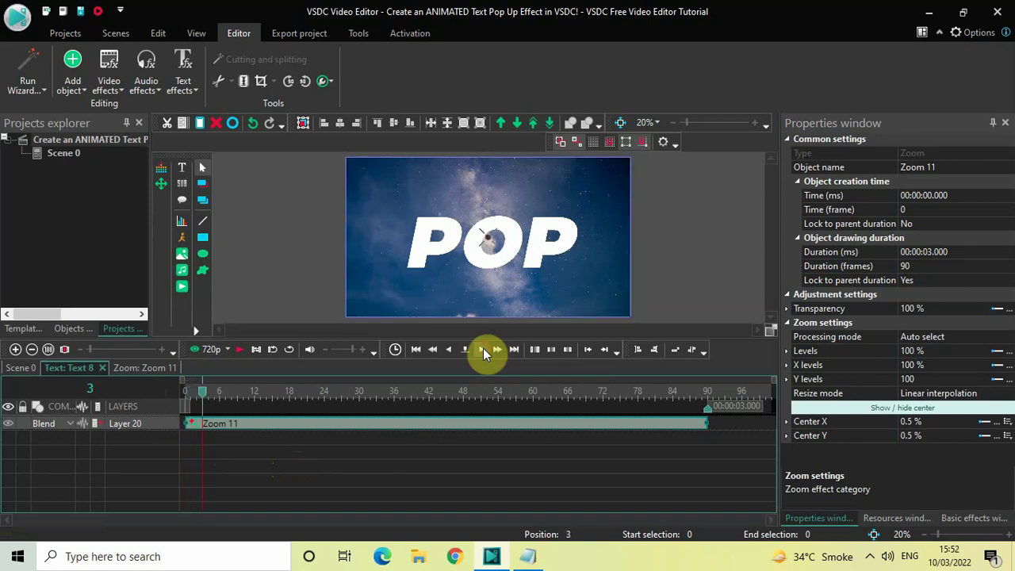
left_click(483, 348)
left_click(483, 348)
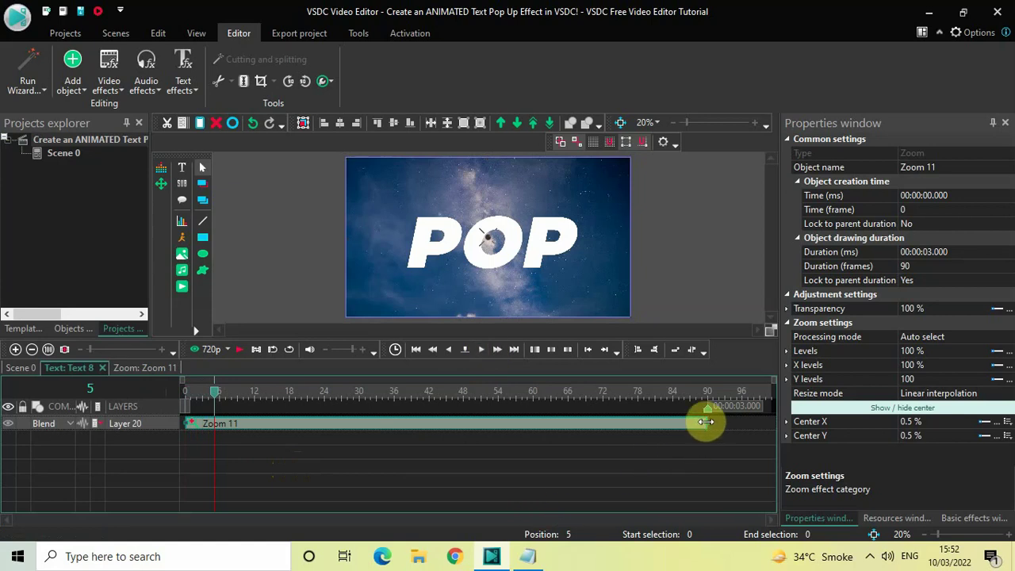
left_click_drag(695, 421, 213, 418)
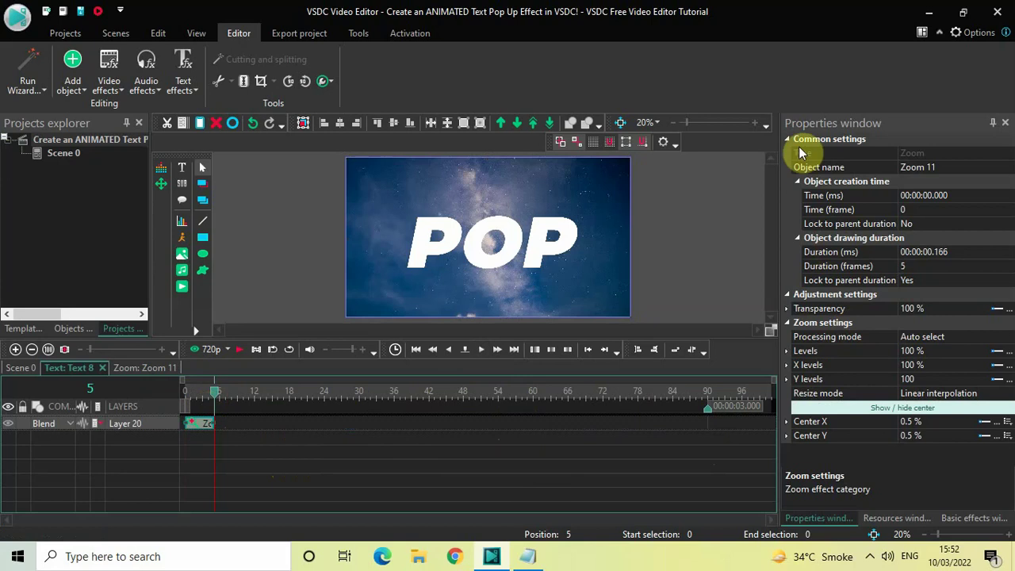
Step: Set Zoom 11's Levels to 0;120 so the text grows from 0 to 120%
left_click(822, 353)
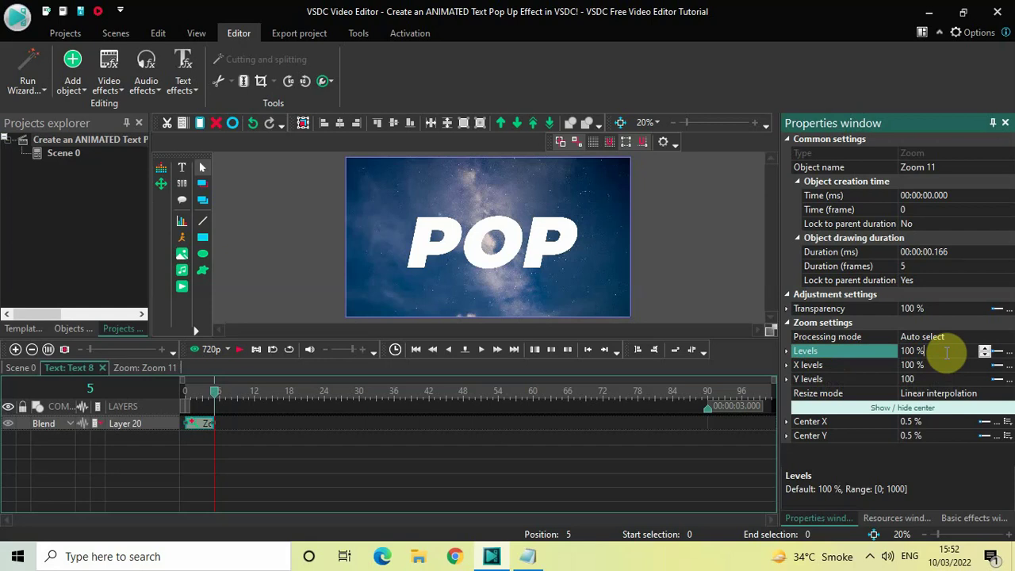
key("BackSpace")
key("BackSpace")
key("BackSpace")
key("BackSpace")
key("BackSpace")
type("0")
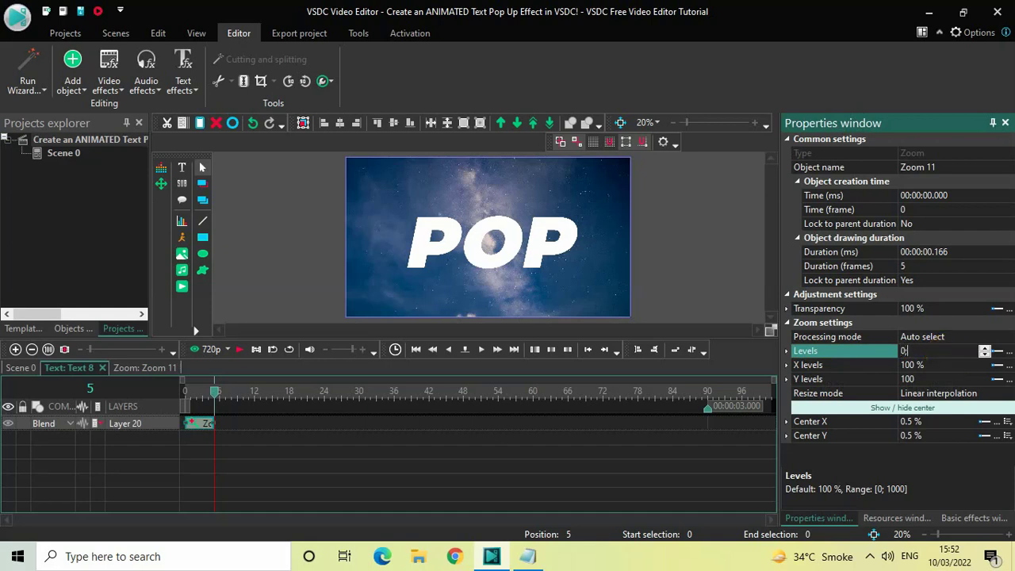
type(";120")
key("Return")
Step: Append '#' to the '5 frames - zoom' line in Notepad and minimize it
left_click(539, 559)
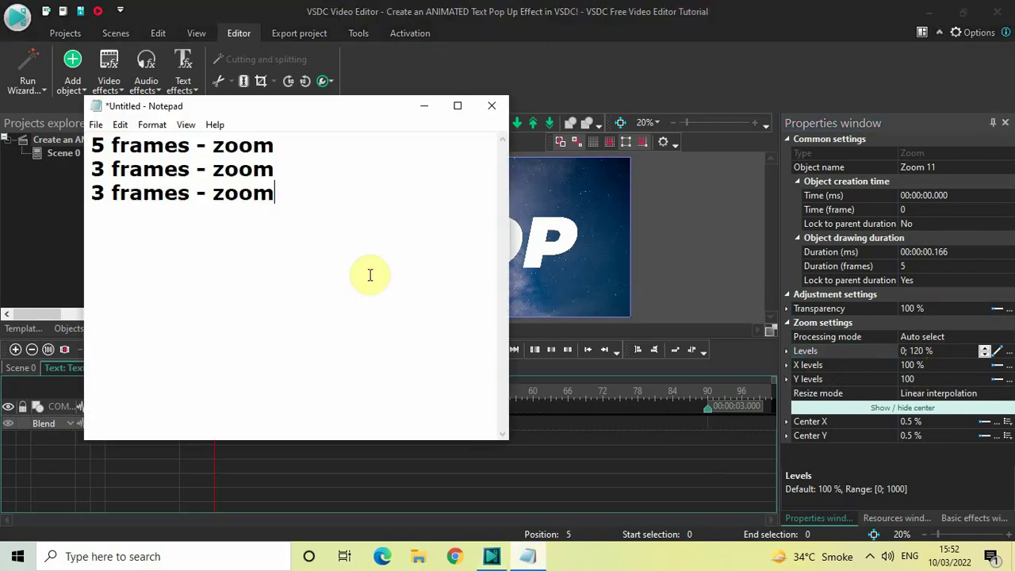
left_click(290, 145)
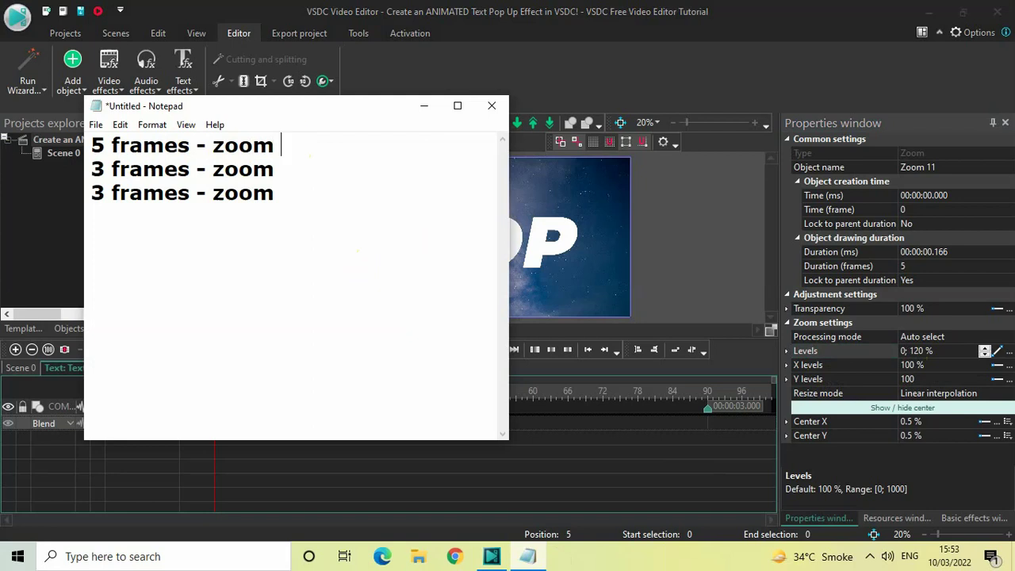
type("#")
left_click(296, 171)
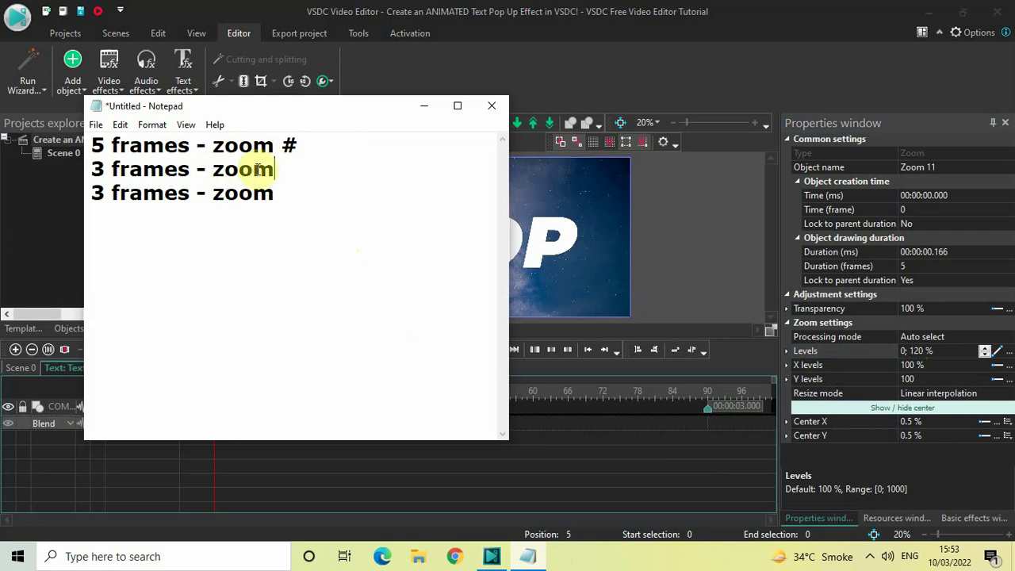
left_click(426, 108)
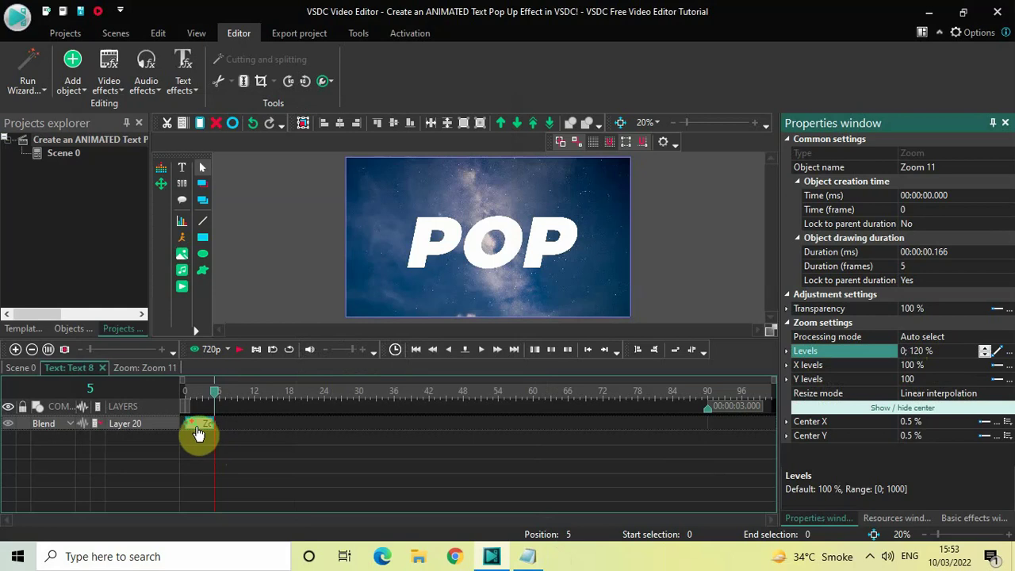
Step: Paste a copy of the zoom at frame 5 and shorten it to 3 frames
left_click(198, 431)
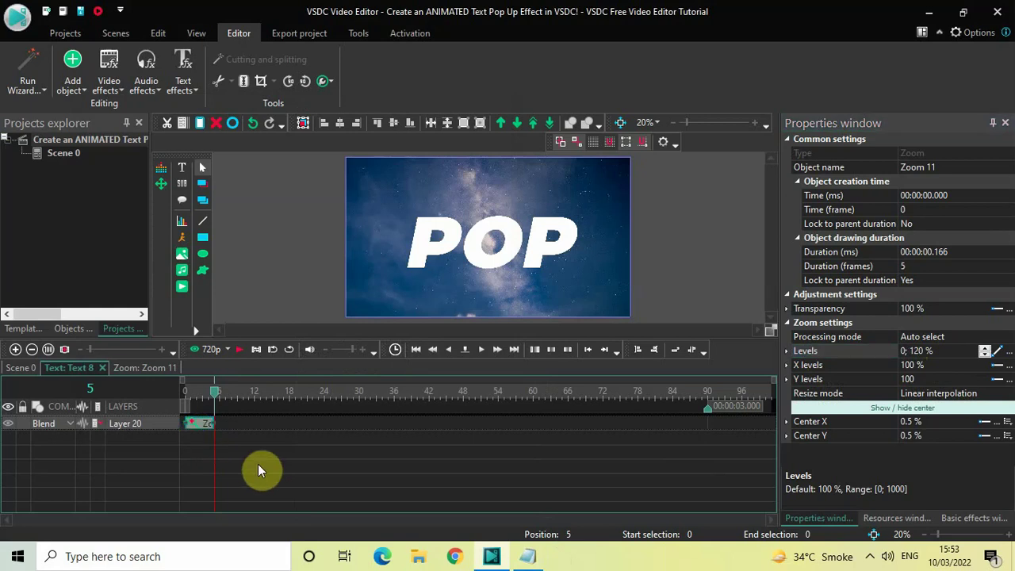
key("ctrl+v")
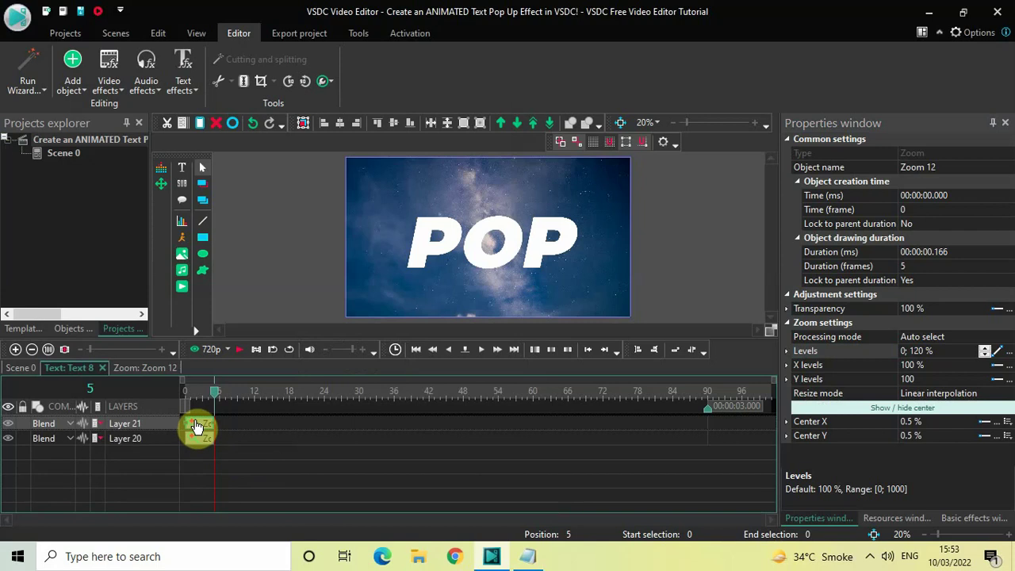
left_click_drag(196, 426, 213, 439)
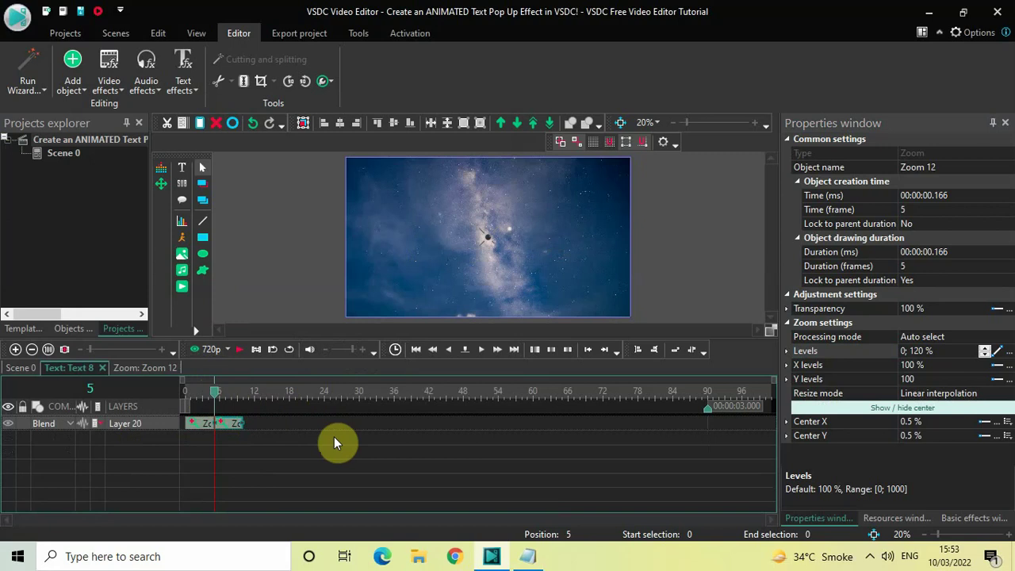
left_click(482, 349)
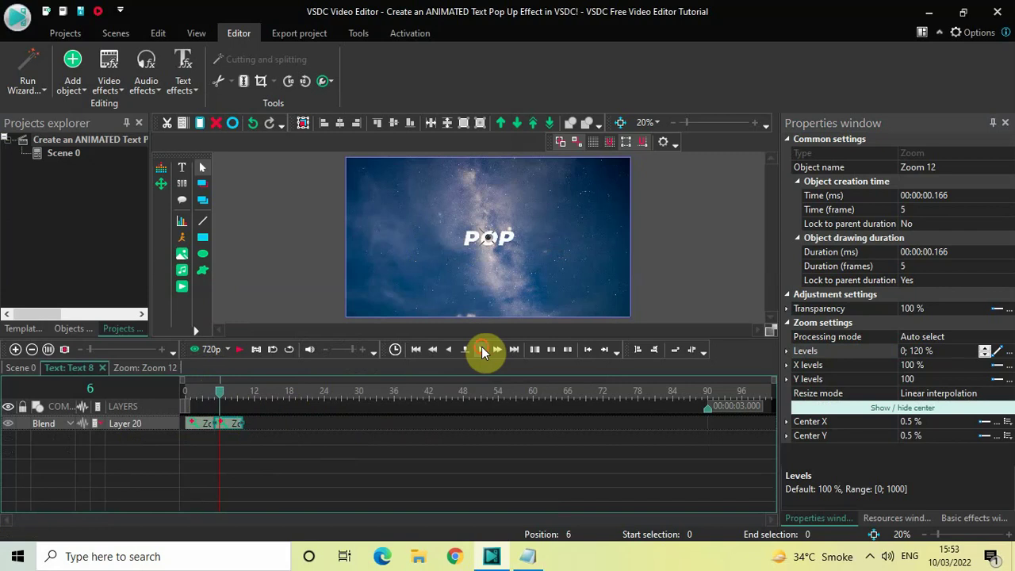
left_click(481, 350)
left_click(482, 350)
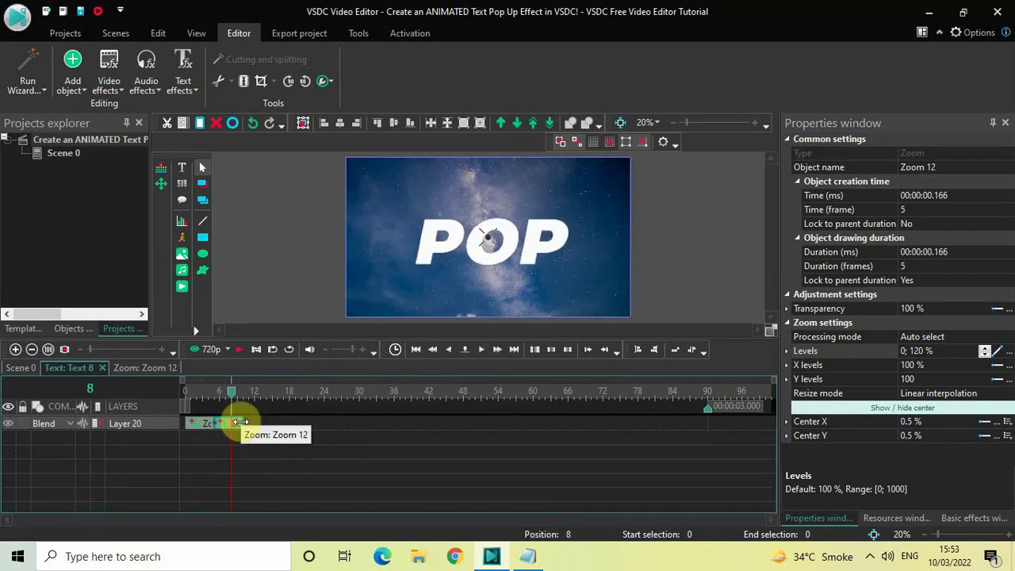
left_click_drag(240, 422, 217, 421)
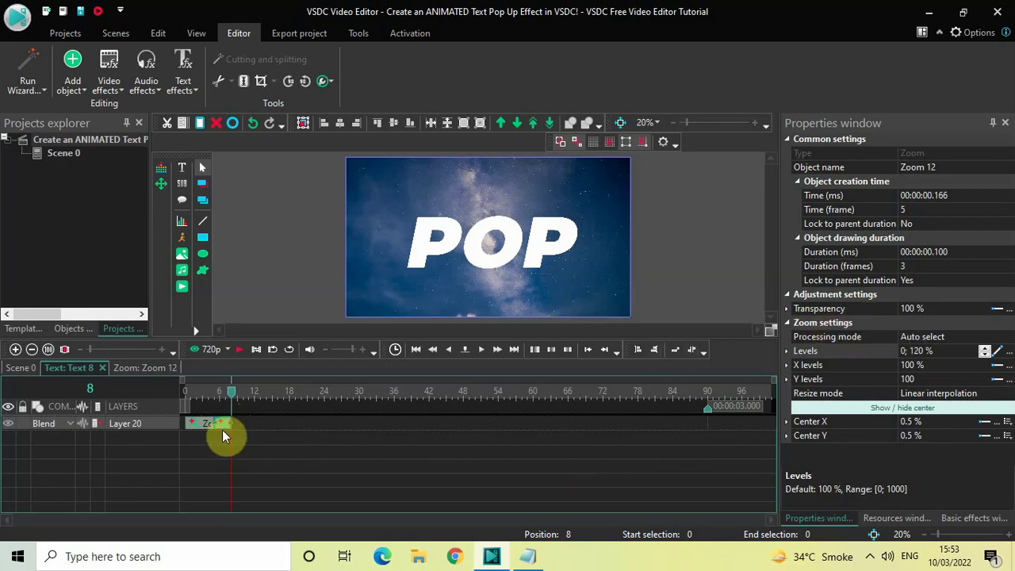
Step: Set Zoom 12's Levels to 120;95
left_click(829, 355)
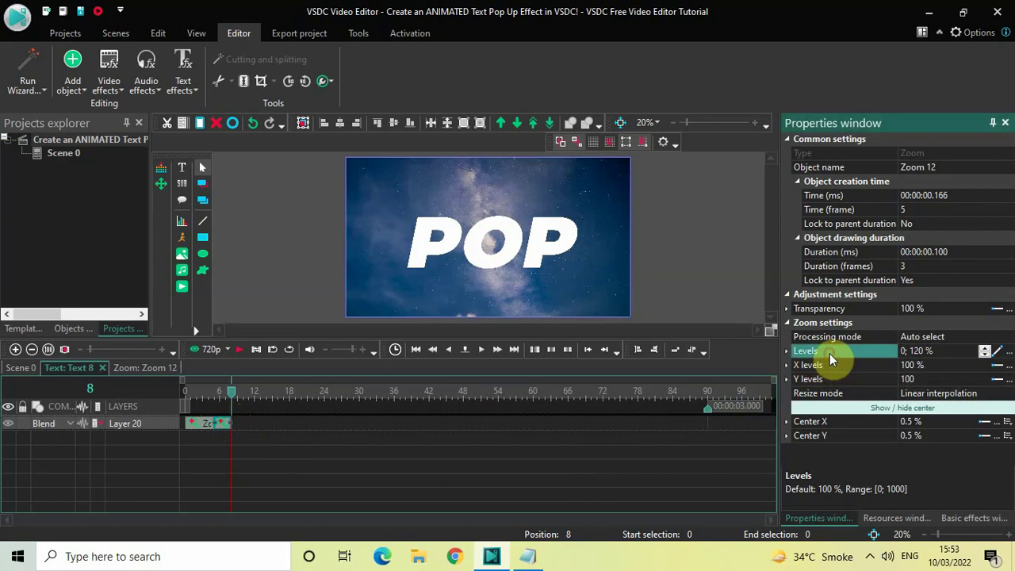
left_click(951, 355)
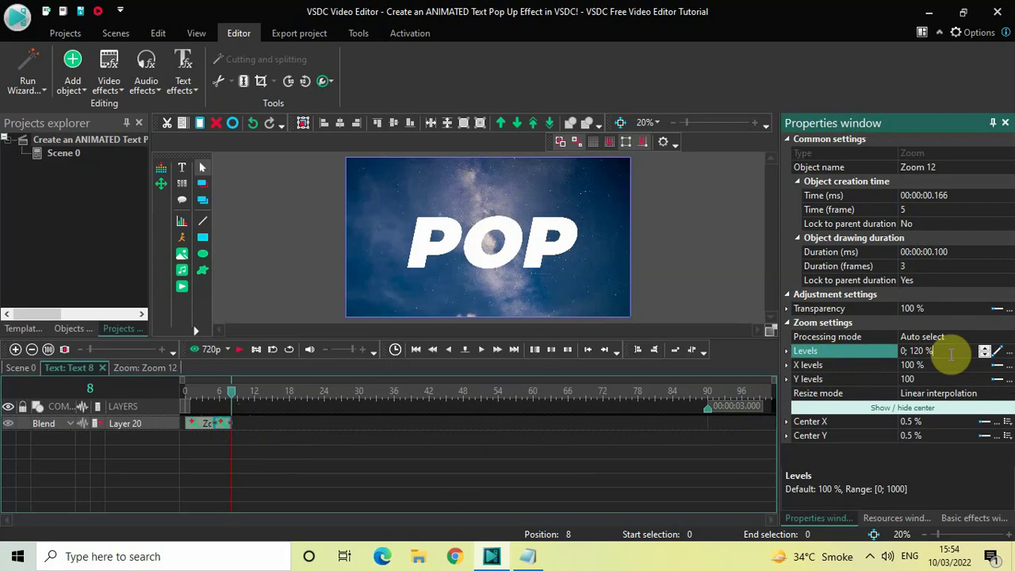
key("ctrl+a")
key("BackSpace")
type("120")
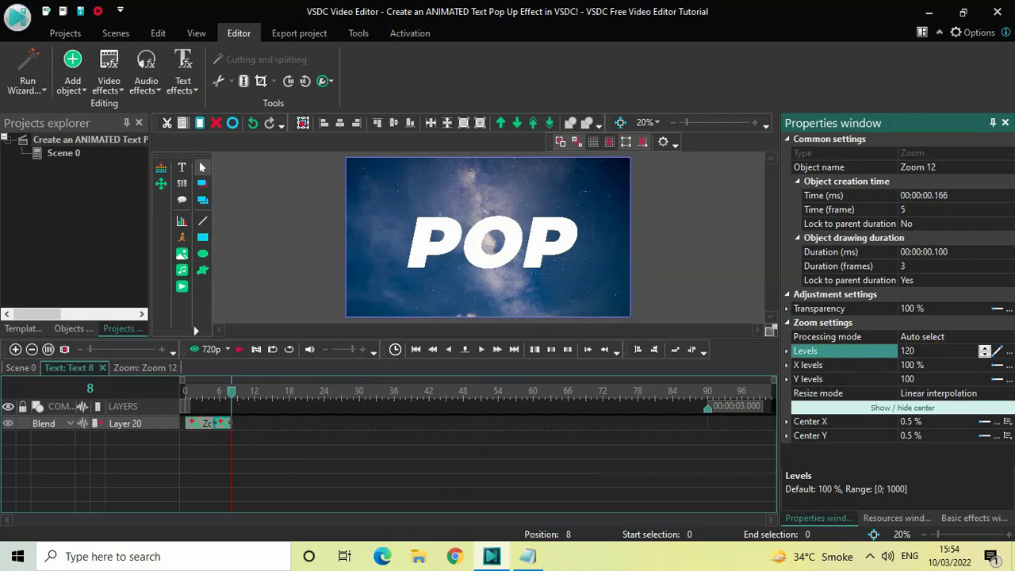
type(";95")
key("Return")
Step: Append '#' to the second '3 frames - zoom' line in Notepad and minimize it
left_click(529, 558)
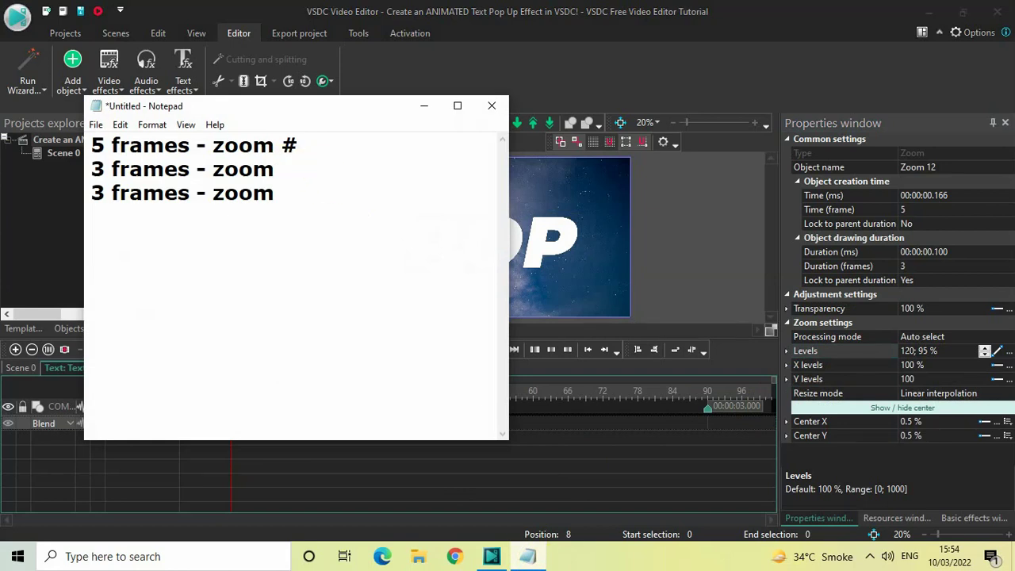
type("#")
key("Return")
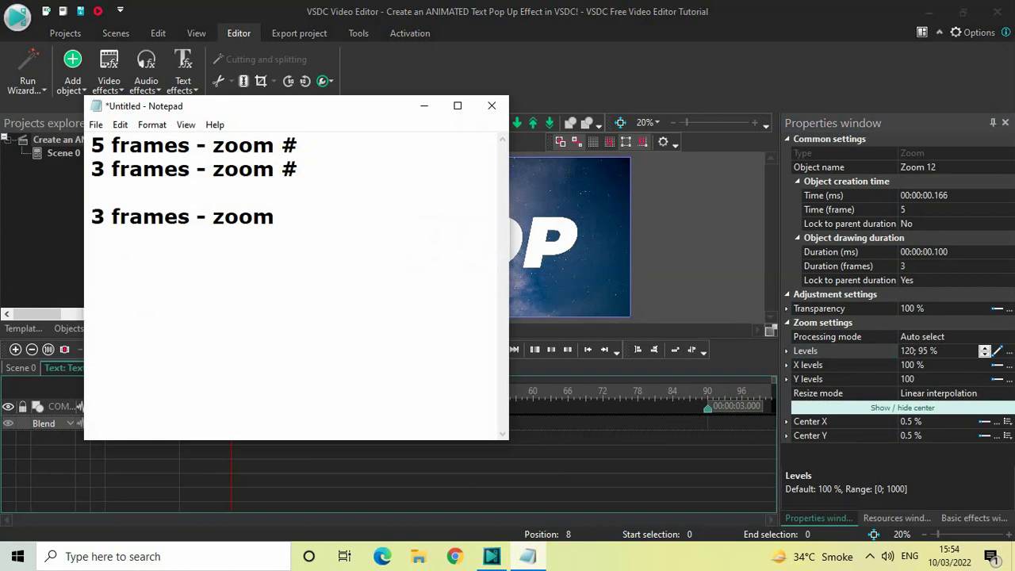
key("BackSpace")
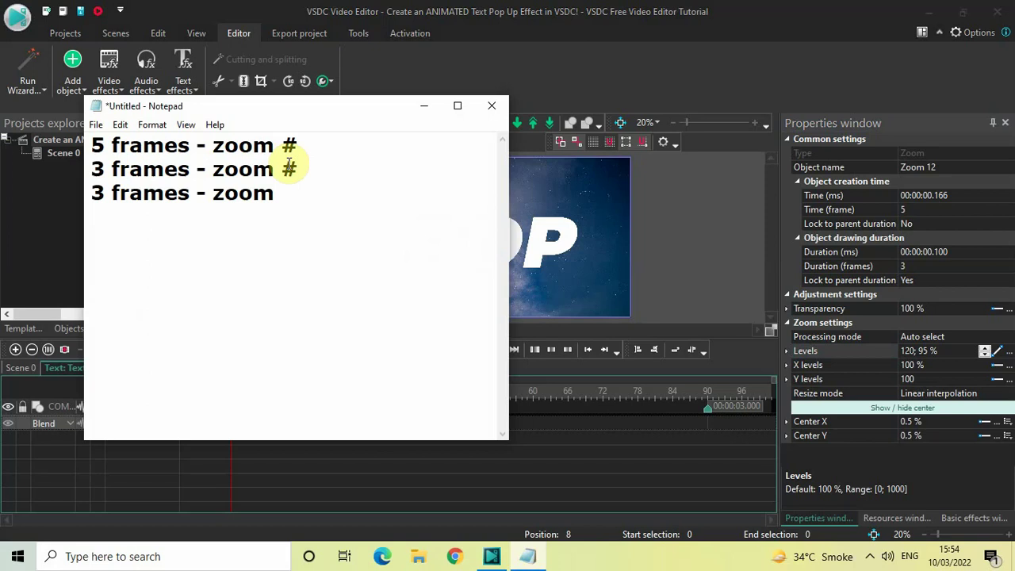
key("Down")
left_click(425, 105)
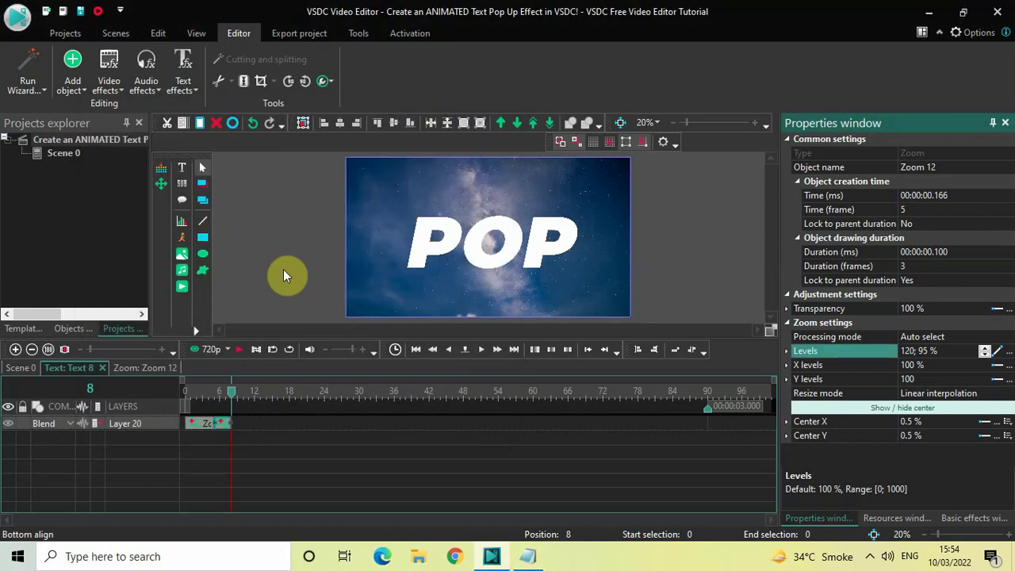
Step: Paste a copy of the second zoom and place it at frame 8 as Zoom 13
left_click(221, 426)
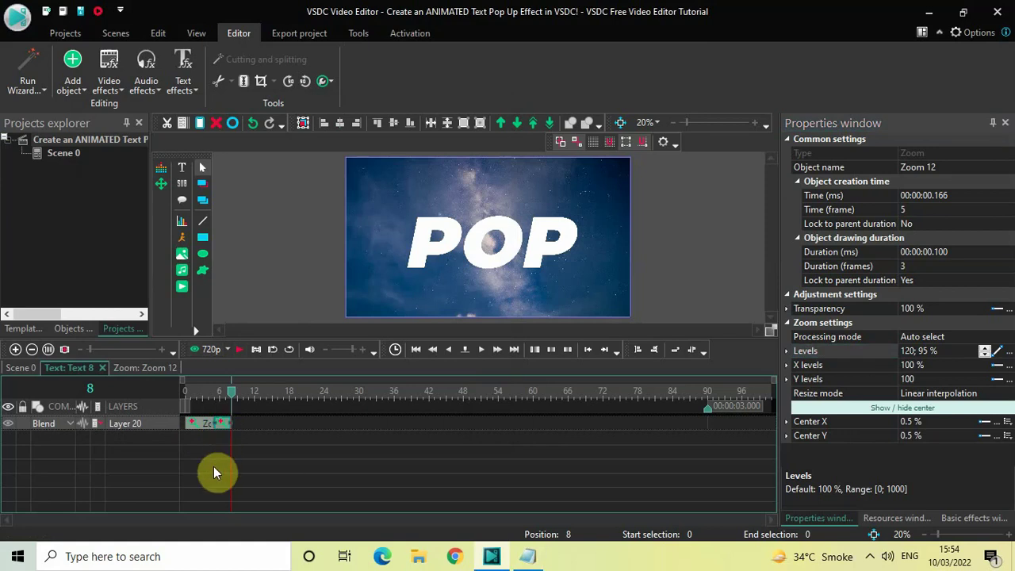
key("ctrl+v")
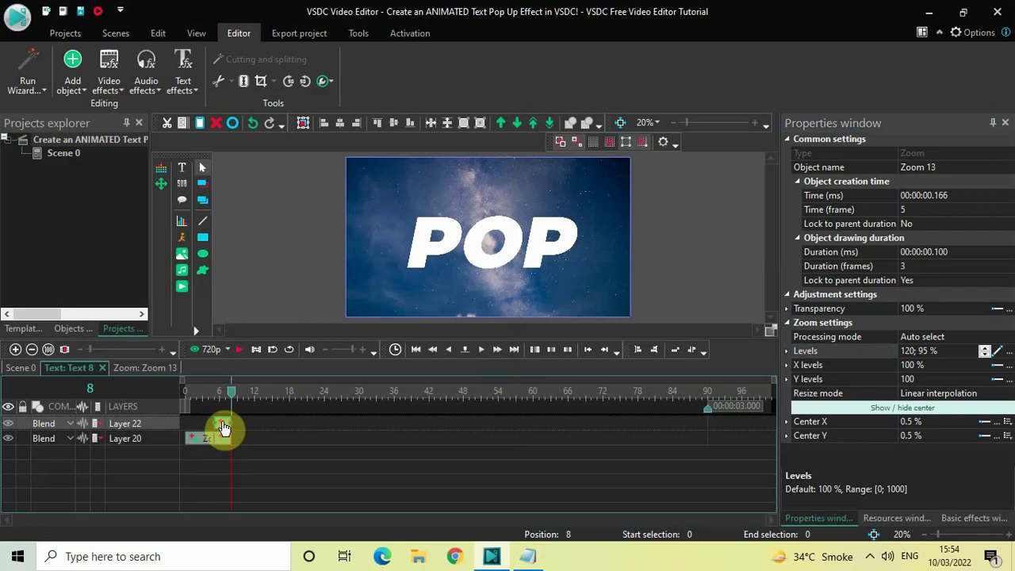
left_click_drag(223, 429, 233, 435)
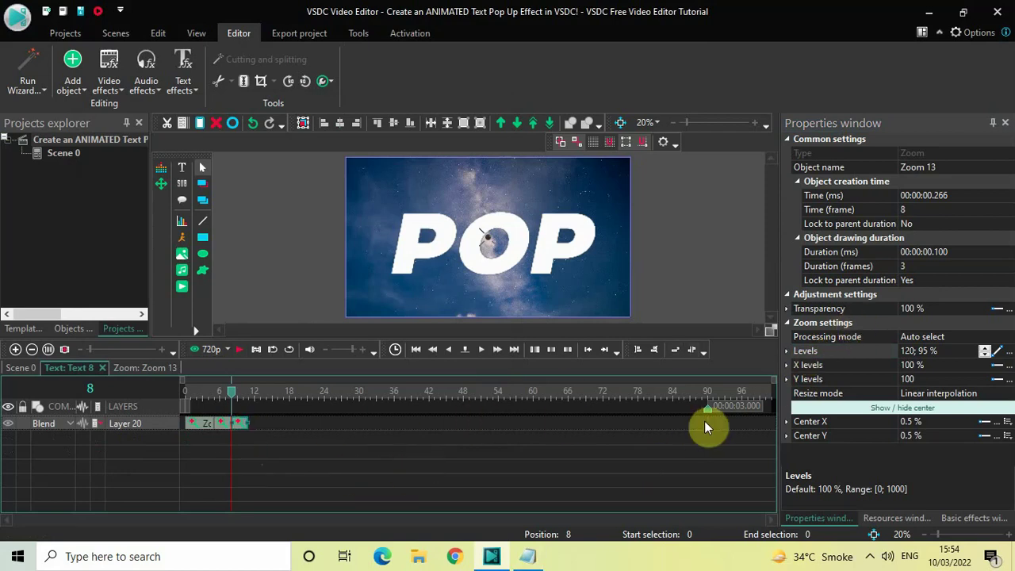
Step: Set Zoom 13's Levels to 95;100 and play the animation from the start
left_click(947, 351)
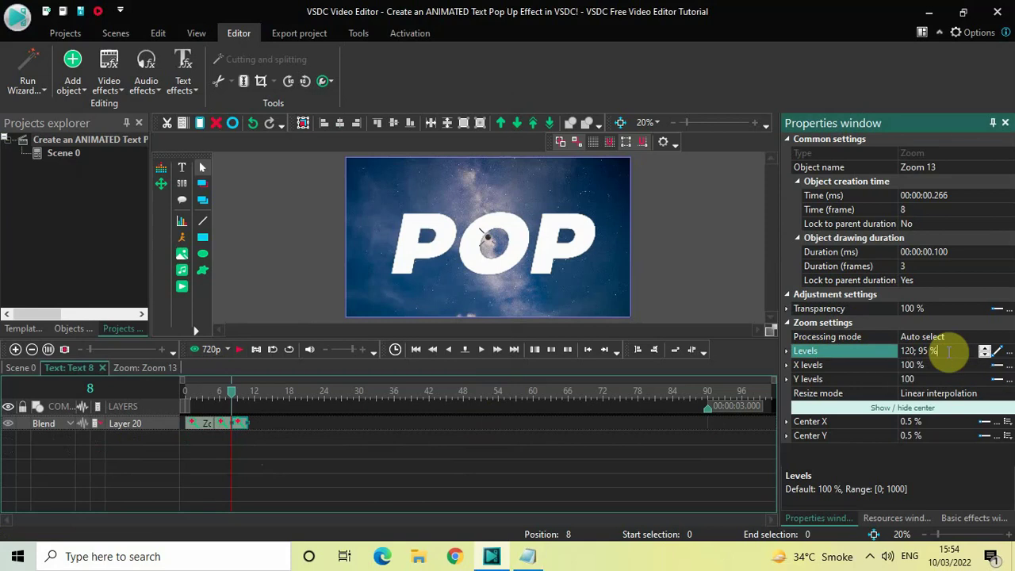
key("ctrl+a")
key("BackSpace")
type("95;10")
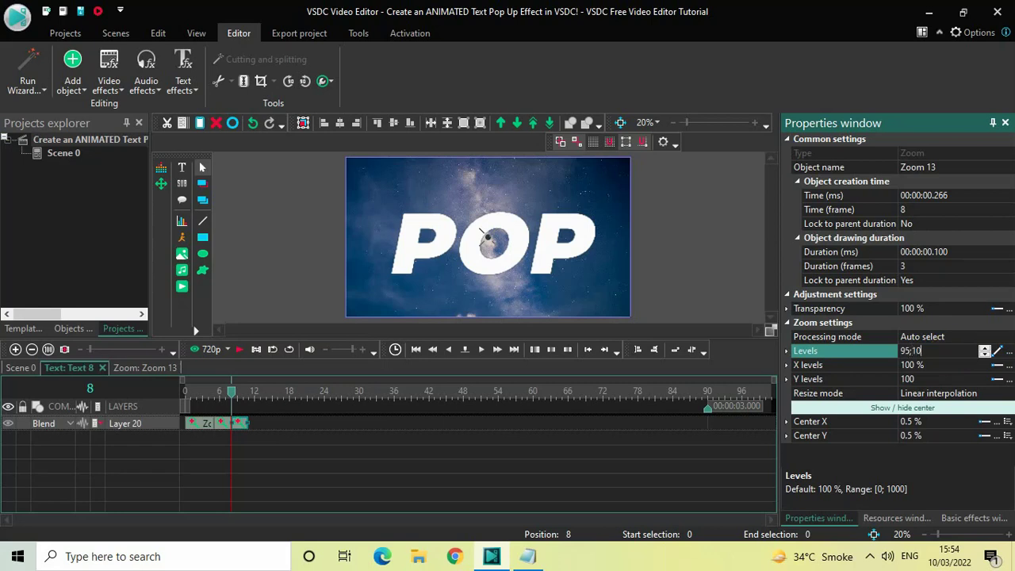
type("0")
key("Return")
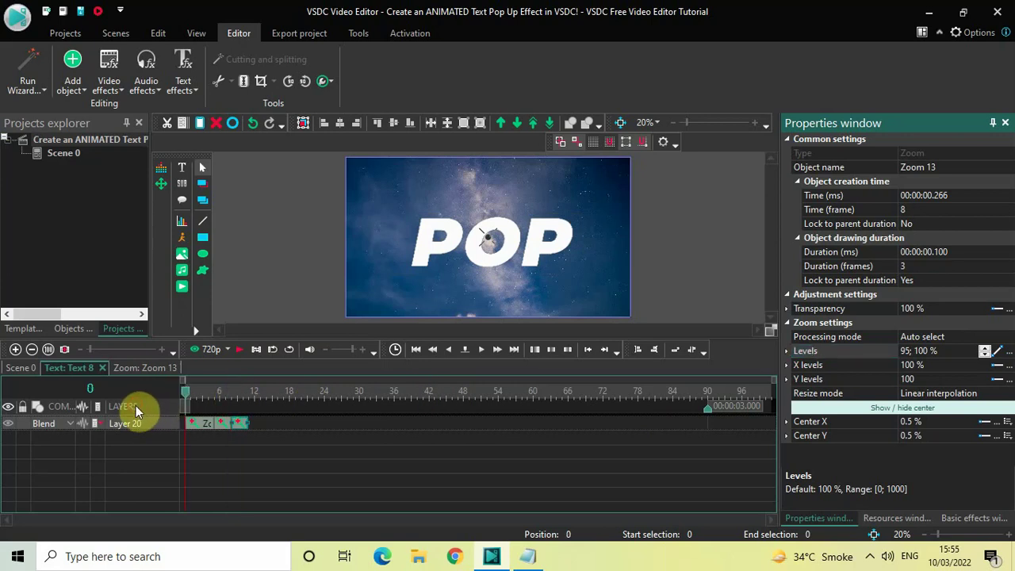
key("Home")
key("space")
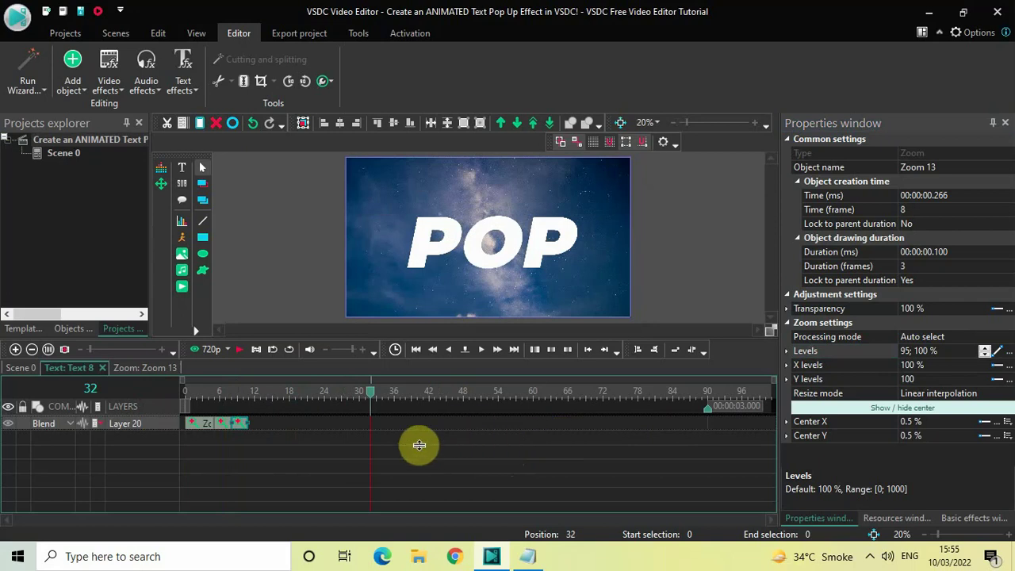
Step: Paste copies of the third and second zoom effects near the end of the POP clip
left_click(281, 451)
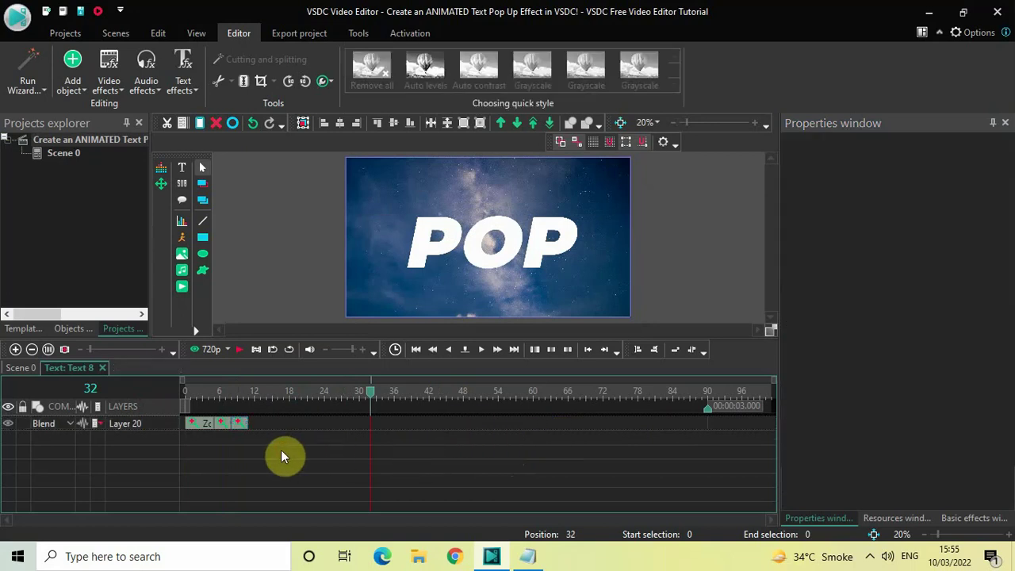
left_click(242, 431)
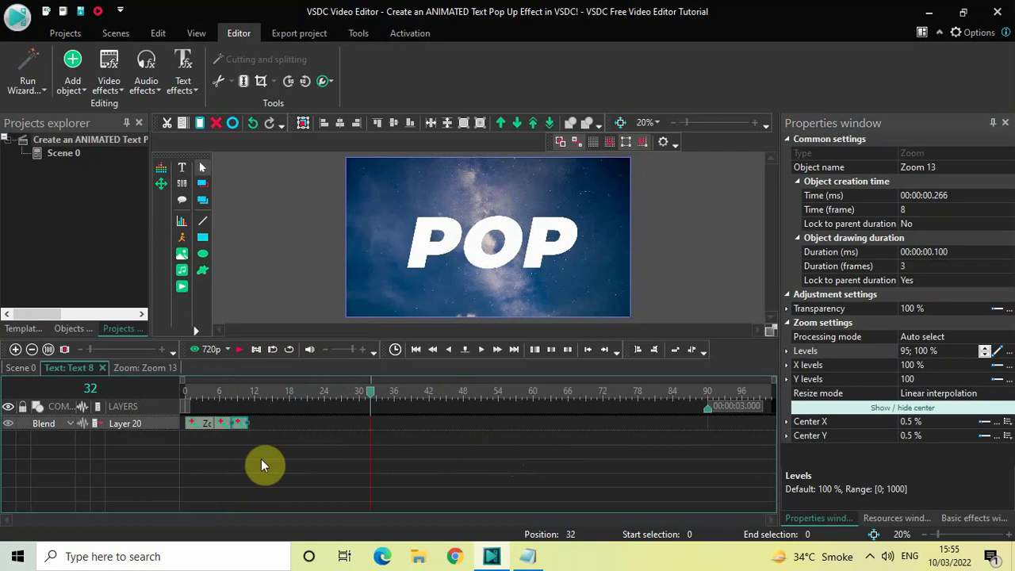
key("ctrl+v")
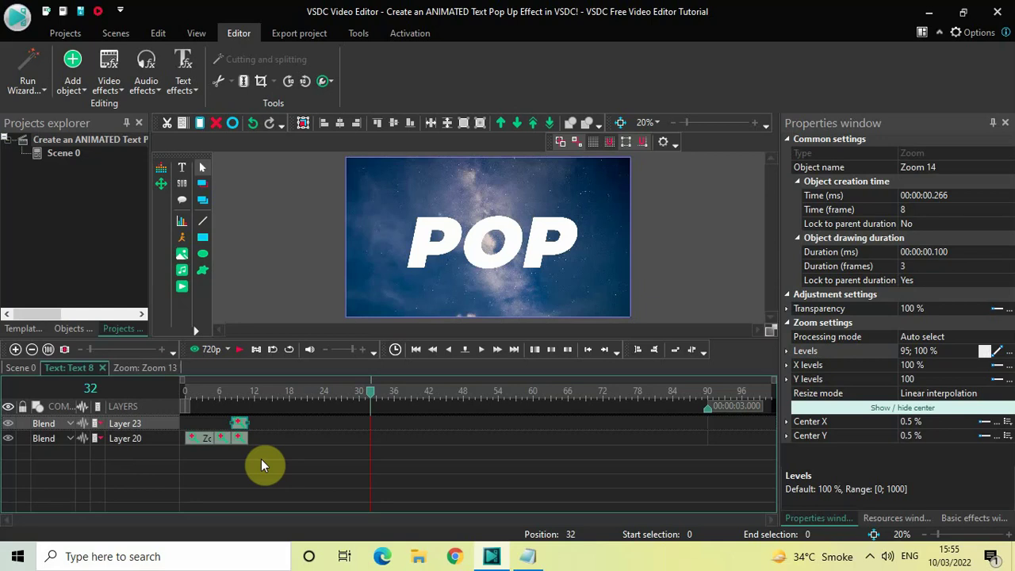
left_click_drag(239, 425, 605, 372)
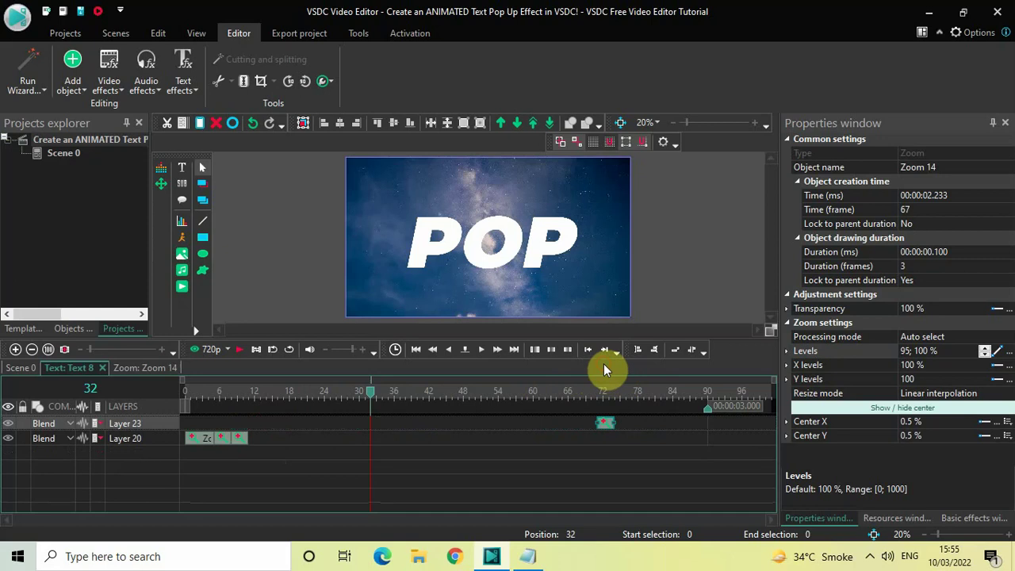
left_click(218, 439)
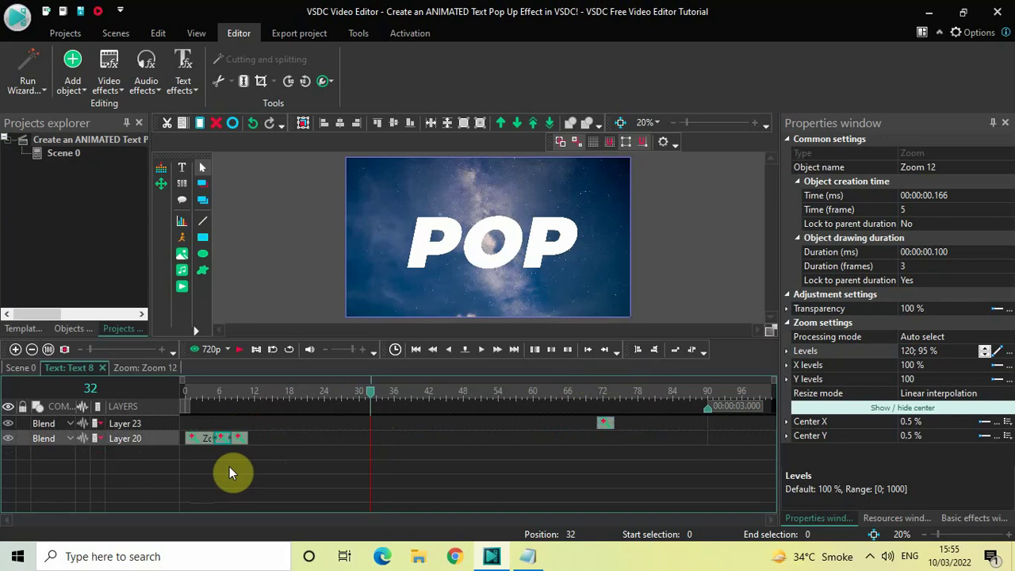
key("ctrl+v")
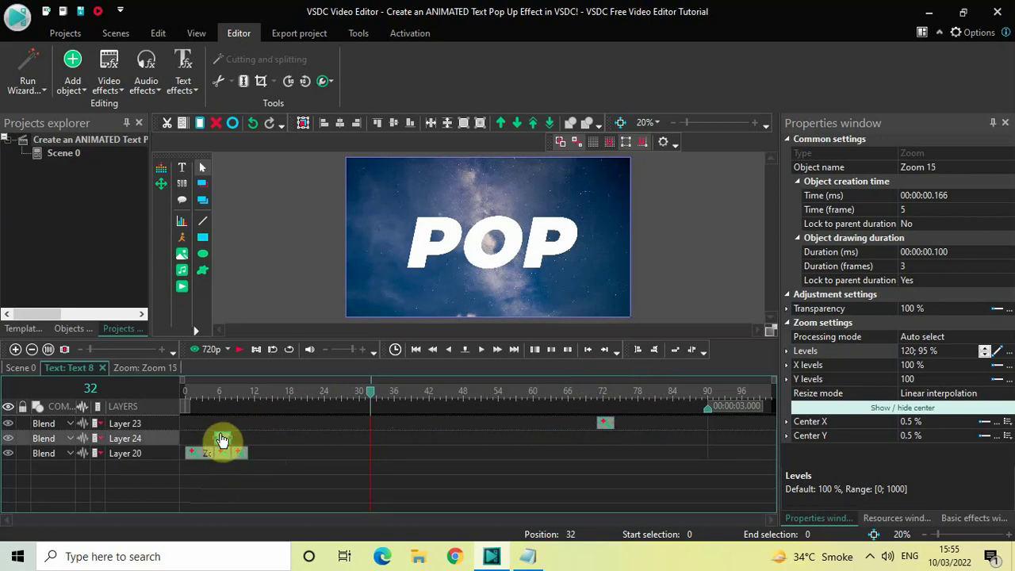
left_click_drag(220, 440, 617, 397)
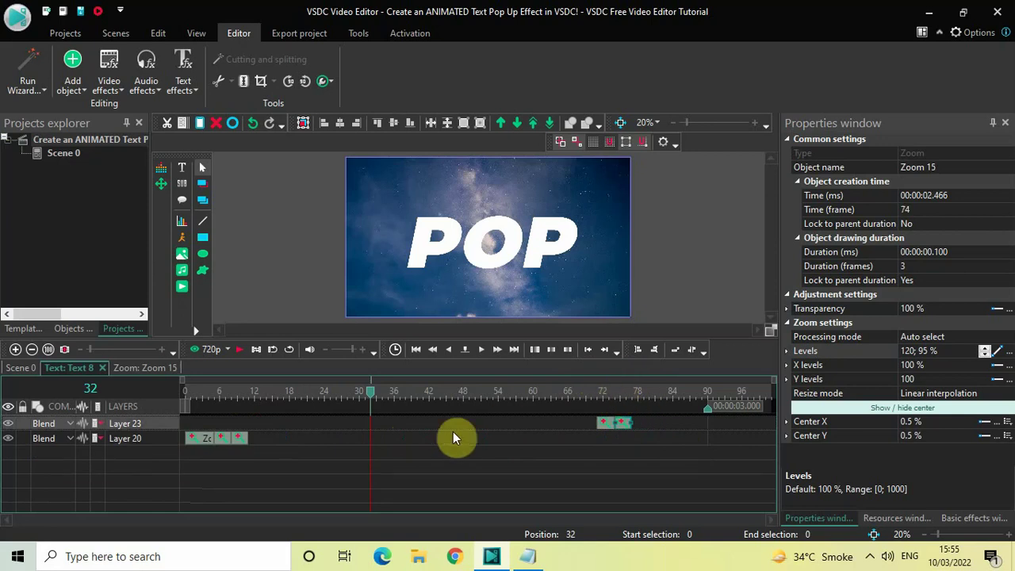
Step: Paste a copy of the first zoom at the end and arrange the copies so Zoom 14 starts at frame 79
left_click(397, 426)
left_click(196, 443)
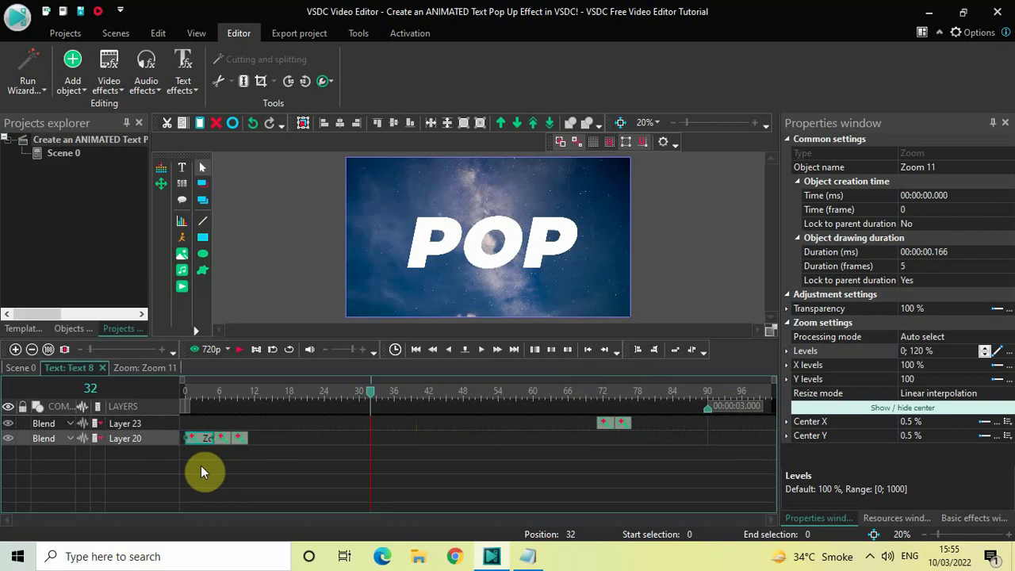
key("ctrl+v")
left_click_drag(200, 441, 691, 426)
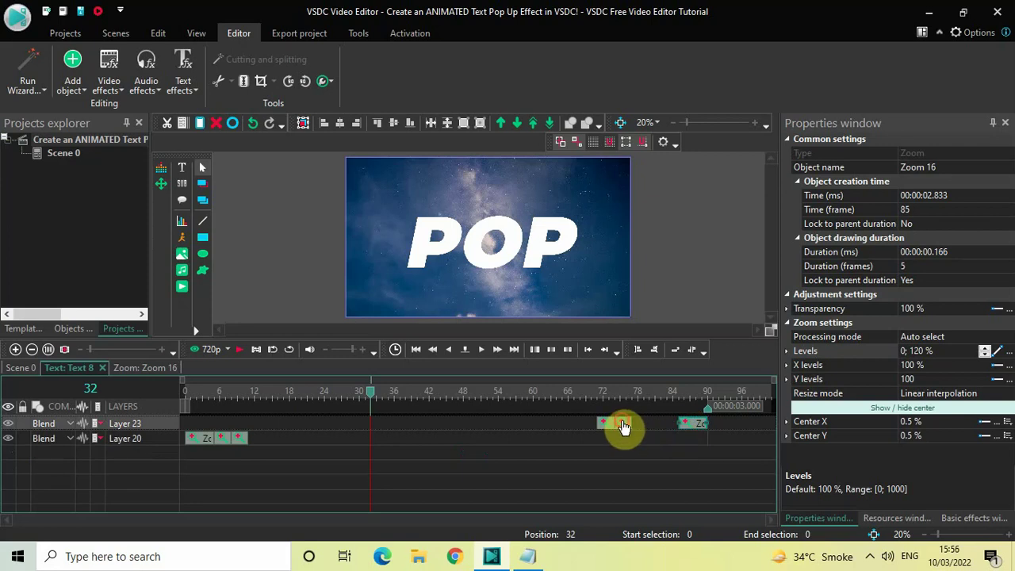
left_click_drag(624, 427, 675, 415)
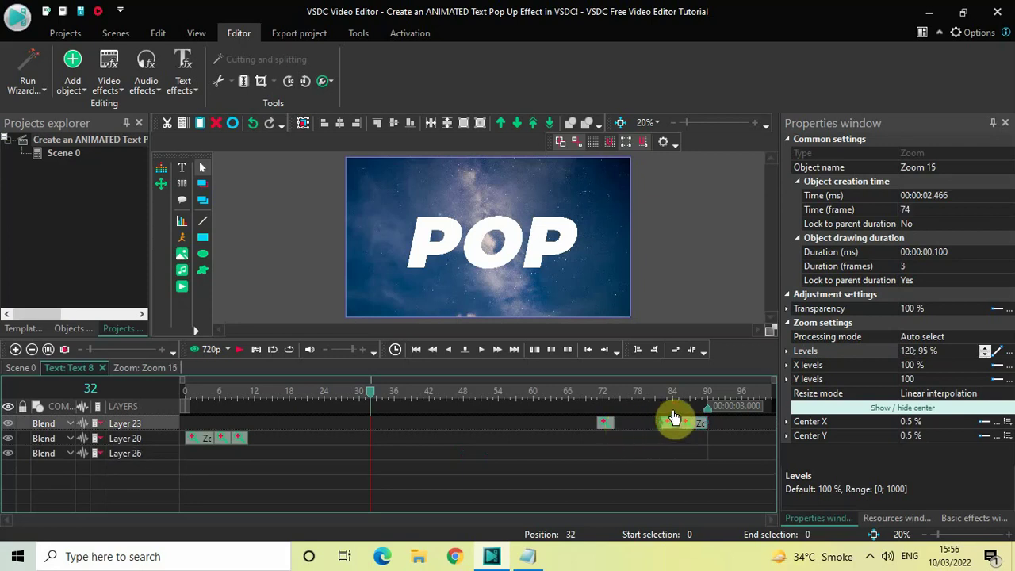
left_click_drag(607, 426, 638, 423)
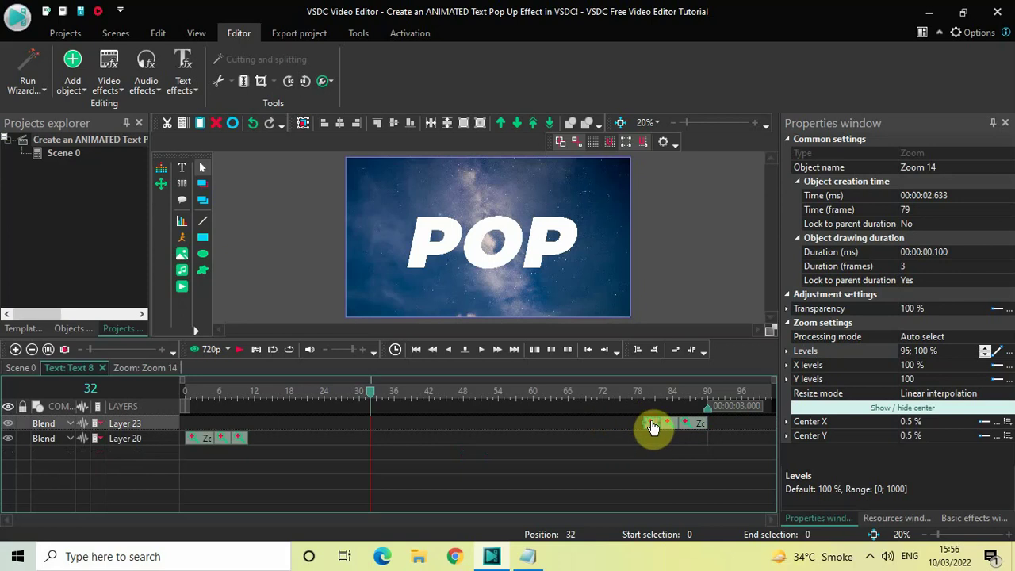
Step: Set Zoom 14's Levels to 100;95
left_click(834, 351)
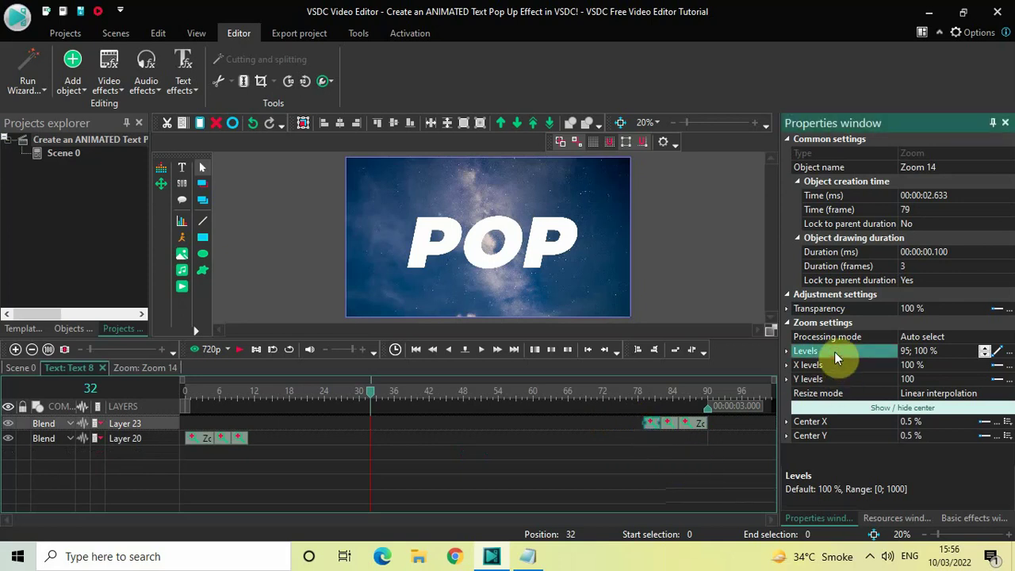
left_click(949, 352)
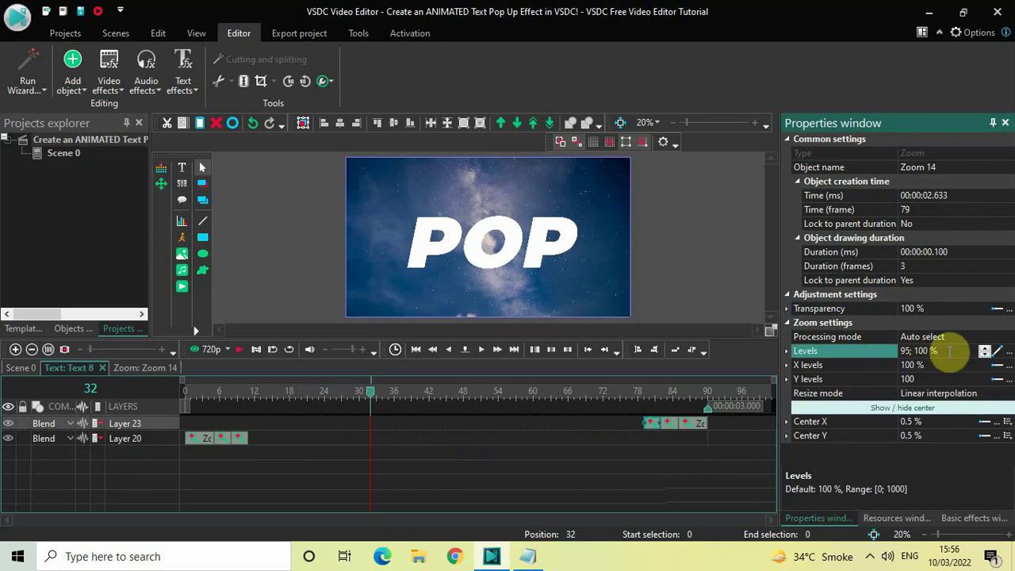
key("ctrl+a")
key("BackSpace")
type("100")
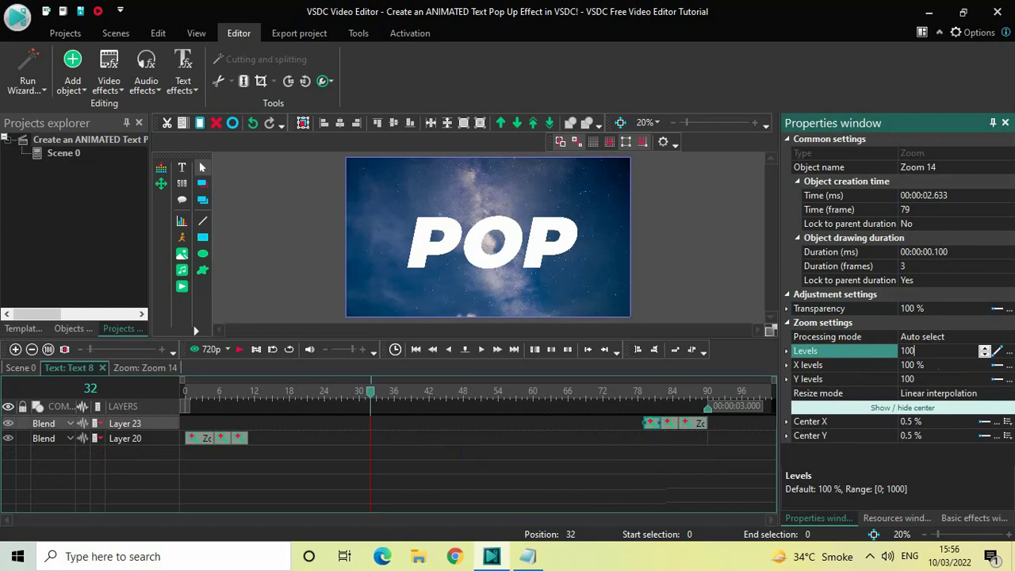
type(";95")
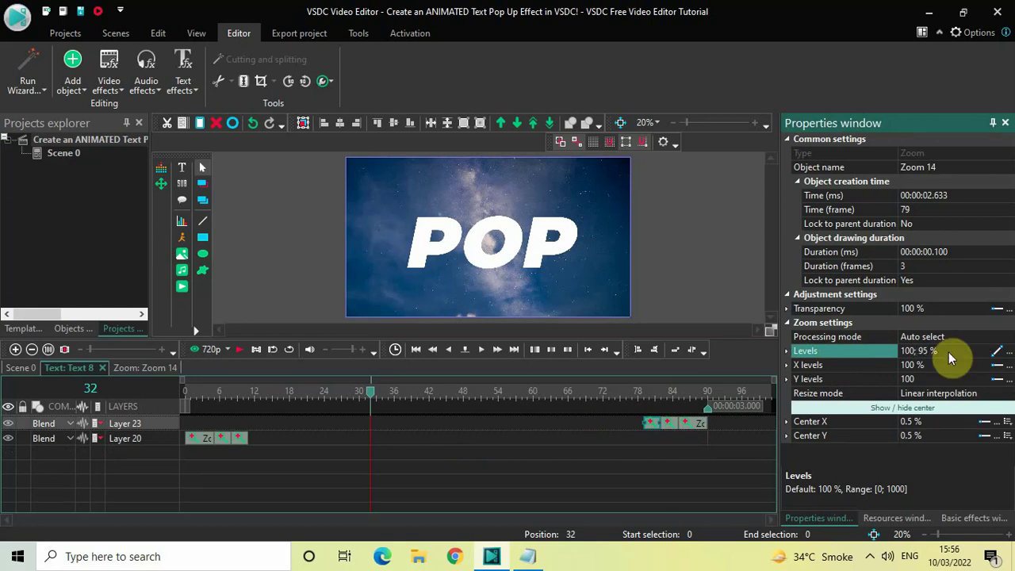
key("Return")
Step: Set Zoom 15's Levels to 95;120
left_click(669, 425)
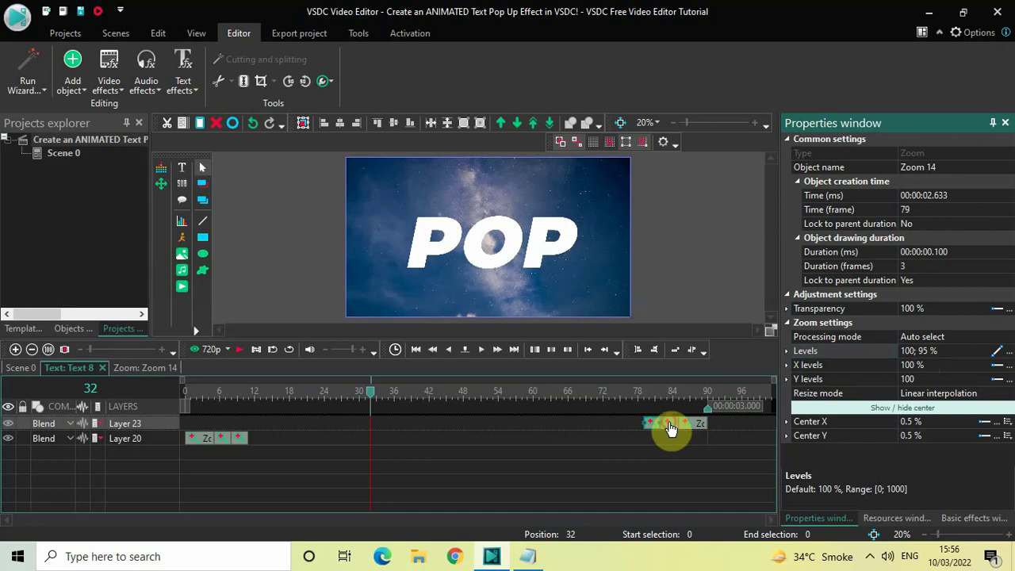
left_click(852, 353)
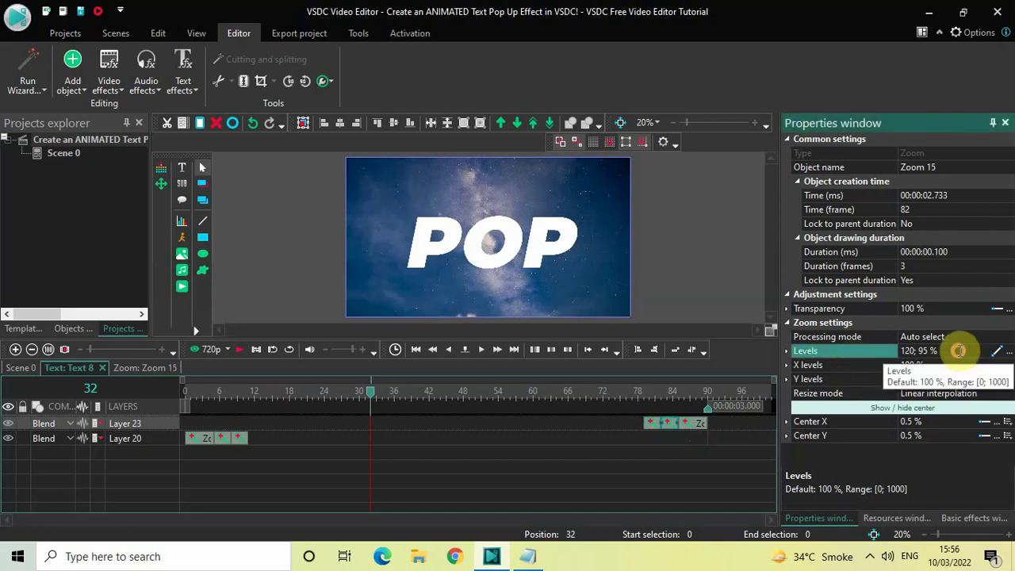
left_click(959, 350)
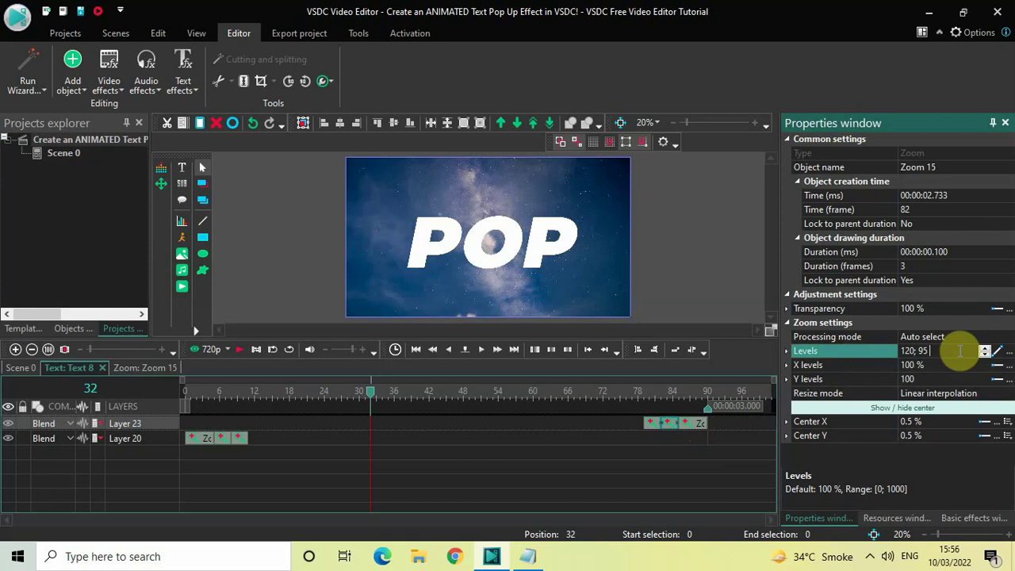
key("ctrl+a")
key("BackSpace")
type("95;120")
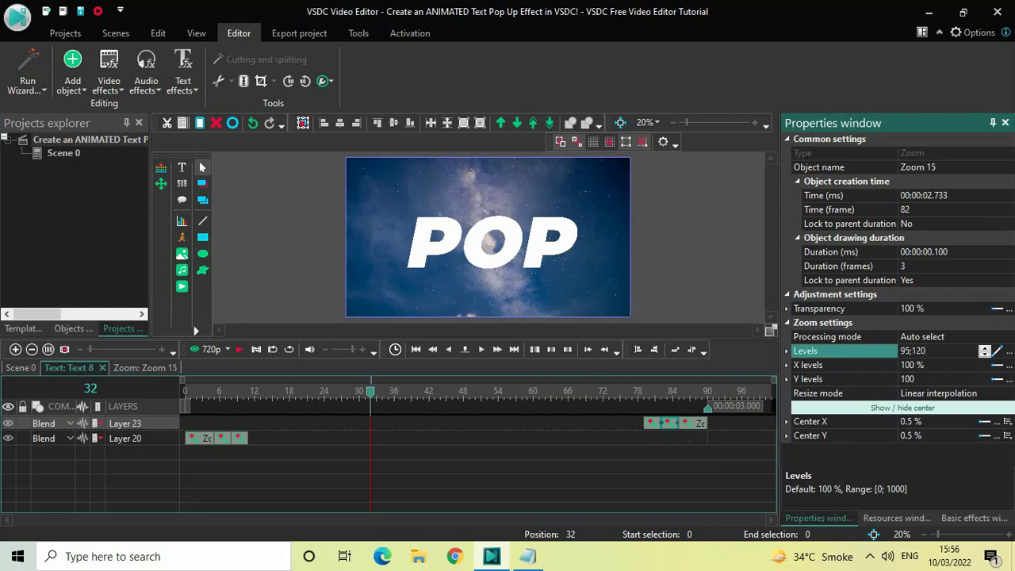
key("Return")
Step: Set Zoom 16's Levels to 120;0 so POP shrinks away at frame 85
left_click(694, 430)
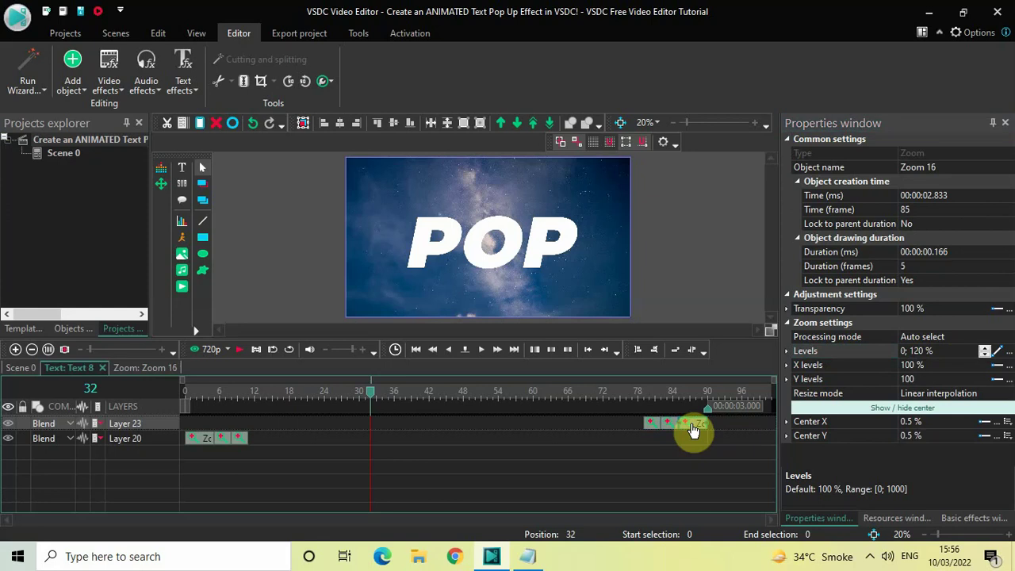
left_click(859, 352)
left_click(946, 350)
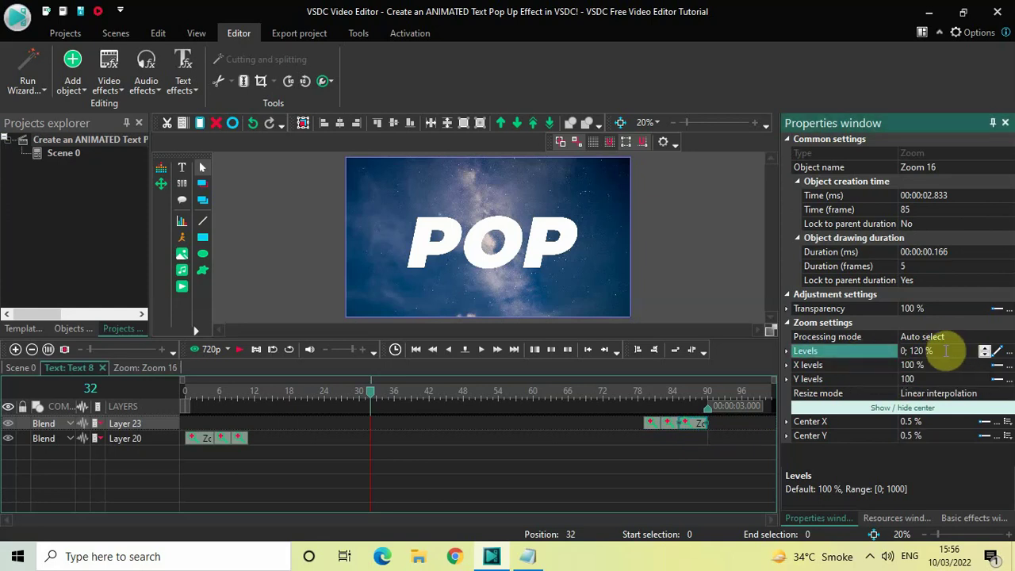
key("ctrl+a")
key("BackSpace")
type("120;0")
key("Return")
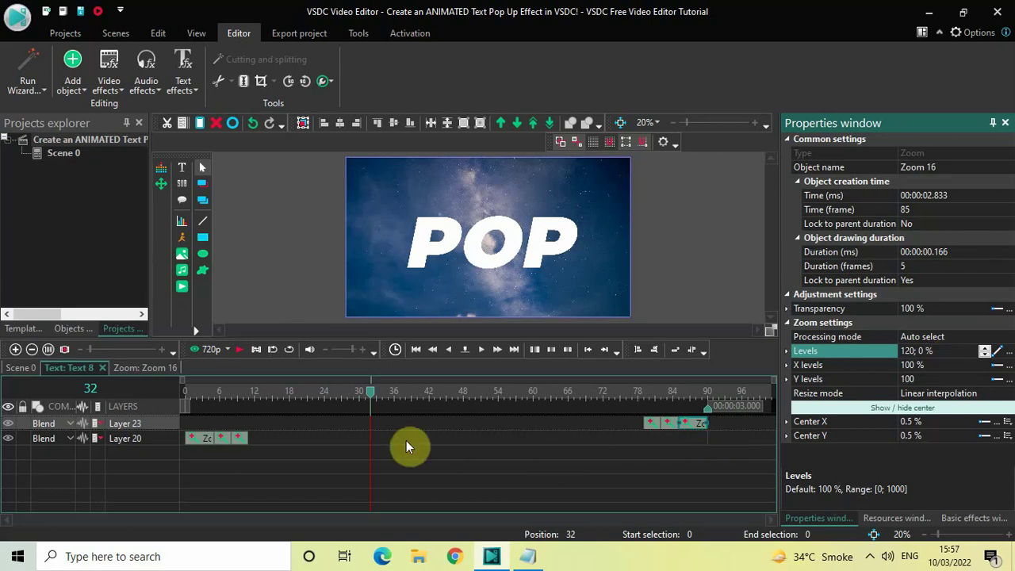
left_click(183, 389)
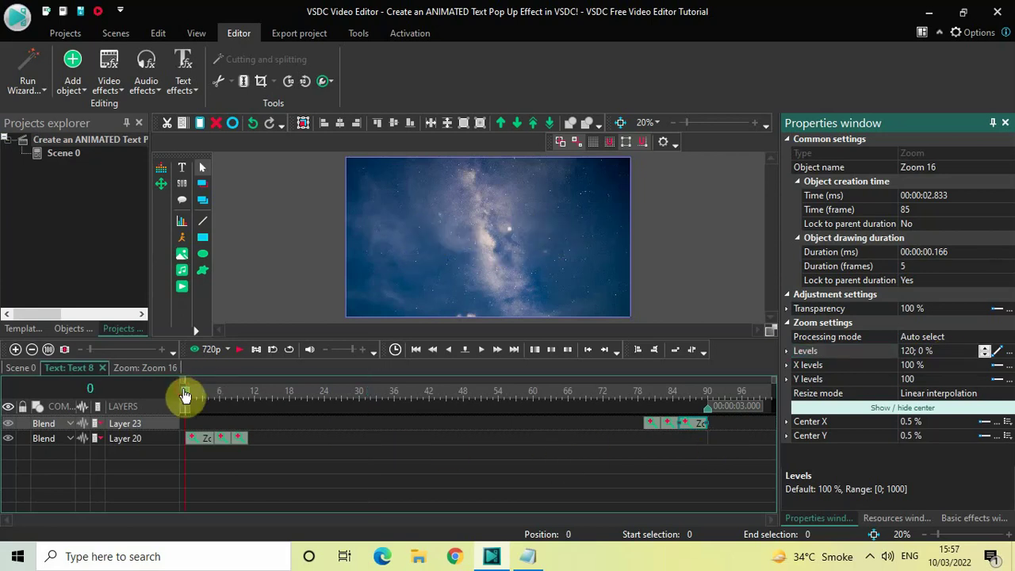
key("space")
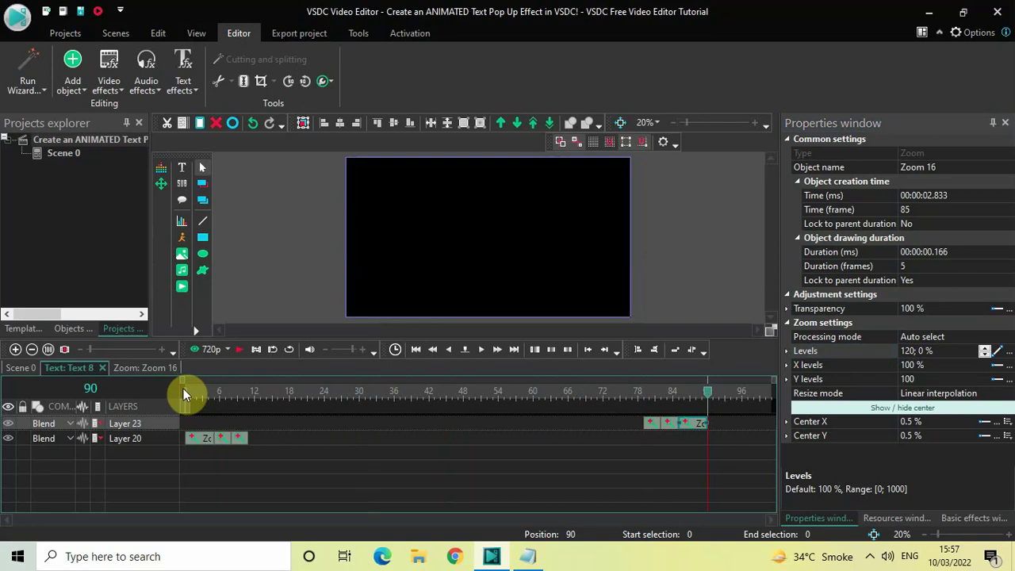
left_click(182, 393)
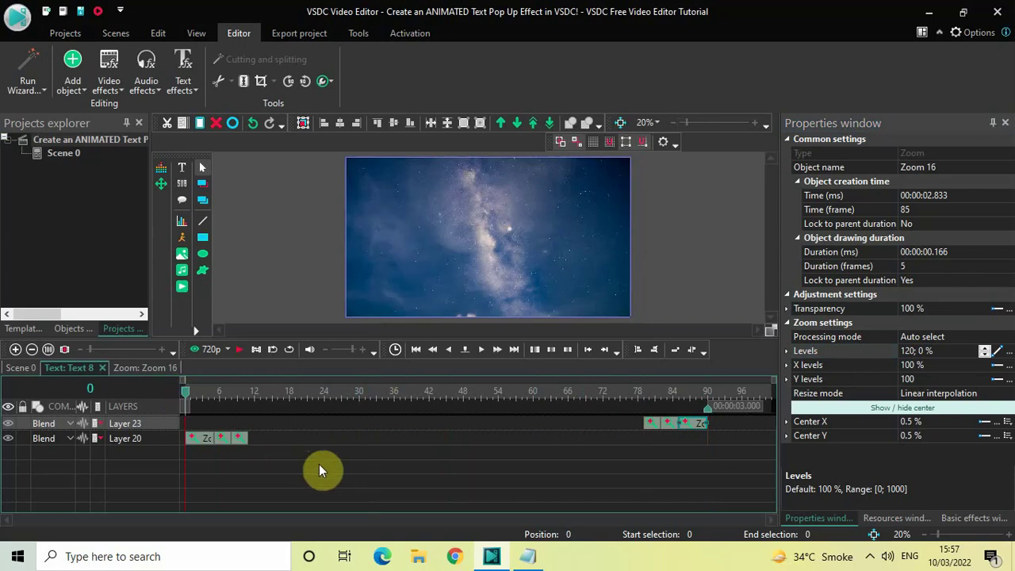
Step: Add the pop-1 sound file from Downloads to the text's timeline
left_click(183, 272)
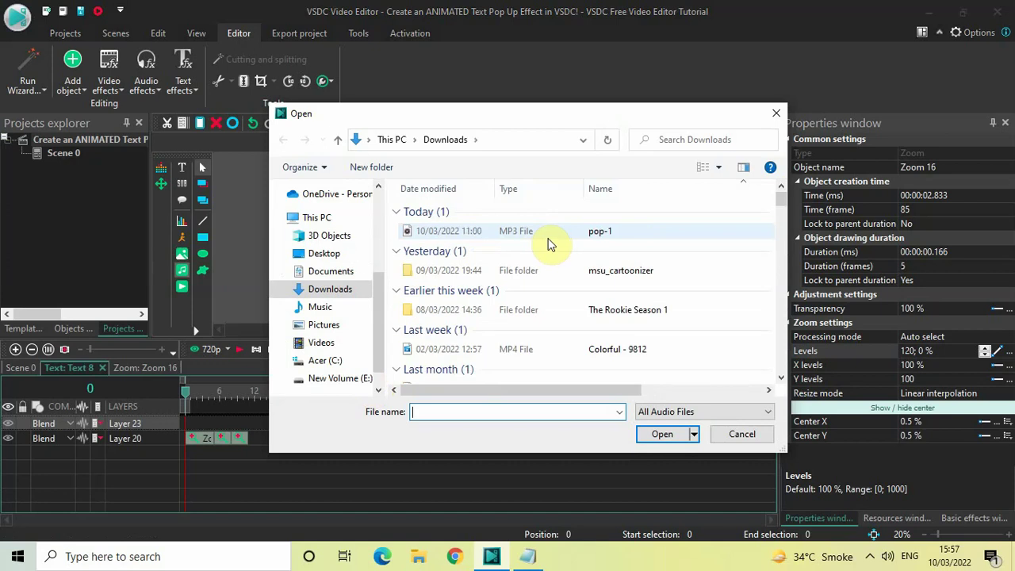
left_click(612, 231)
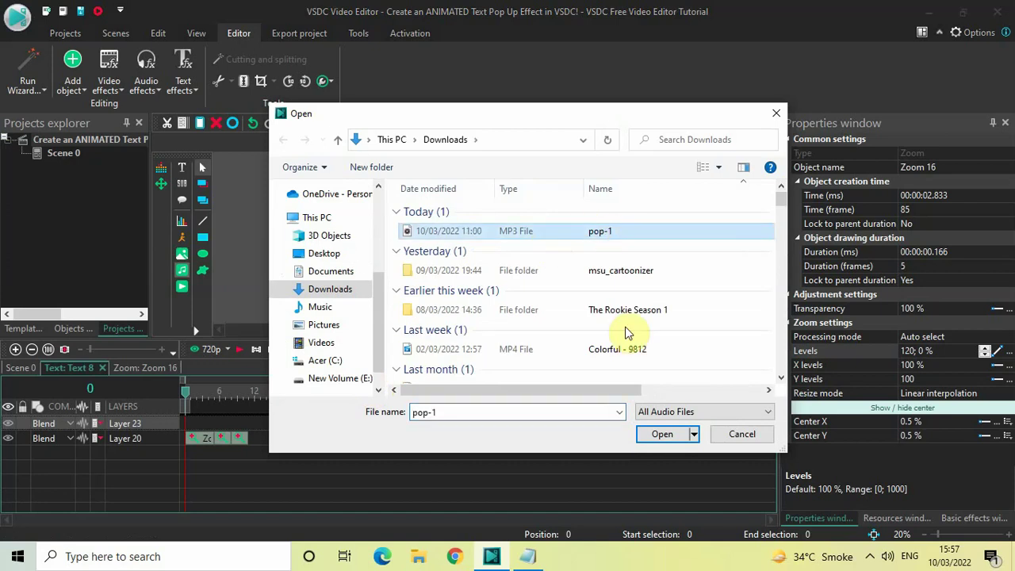
left_click(662, 435)
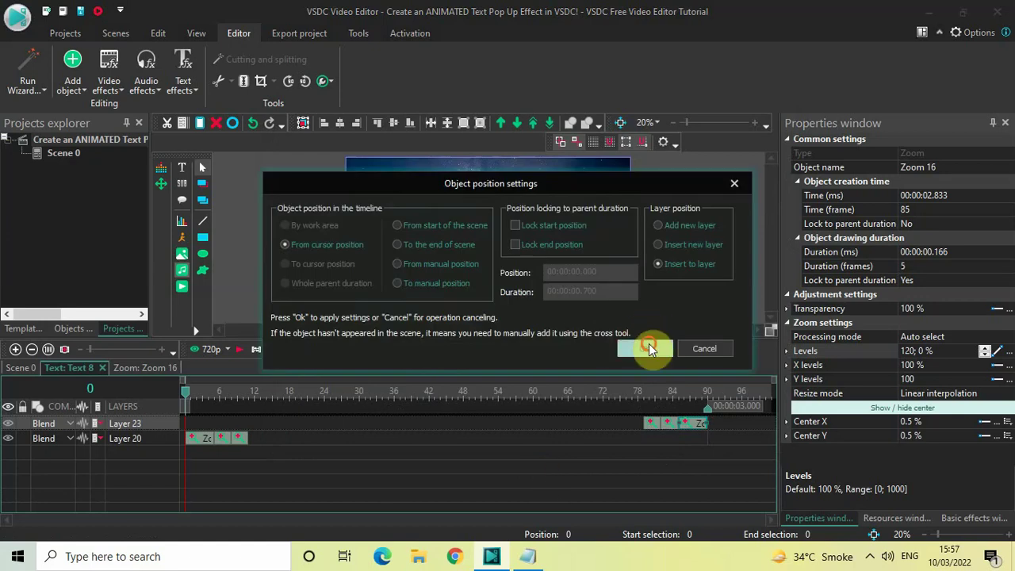
left_click(649, 349)
left_click(671, 433)
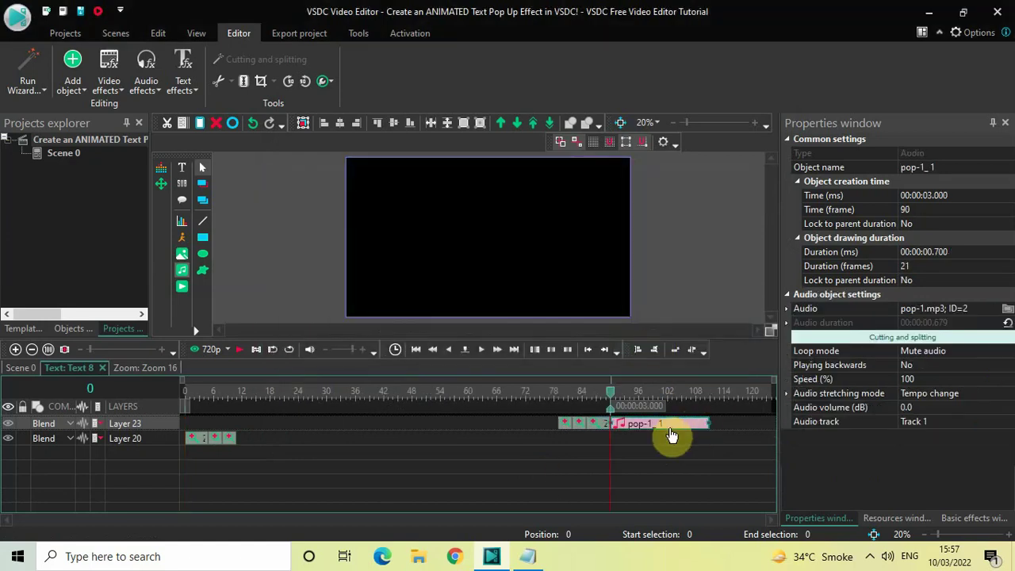
Step: Move the pop-1 clip to frame 0 and raise its audio volume to 11.0 dB
left_click_drag(670, 436, 377, 379)
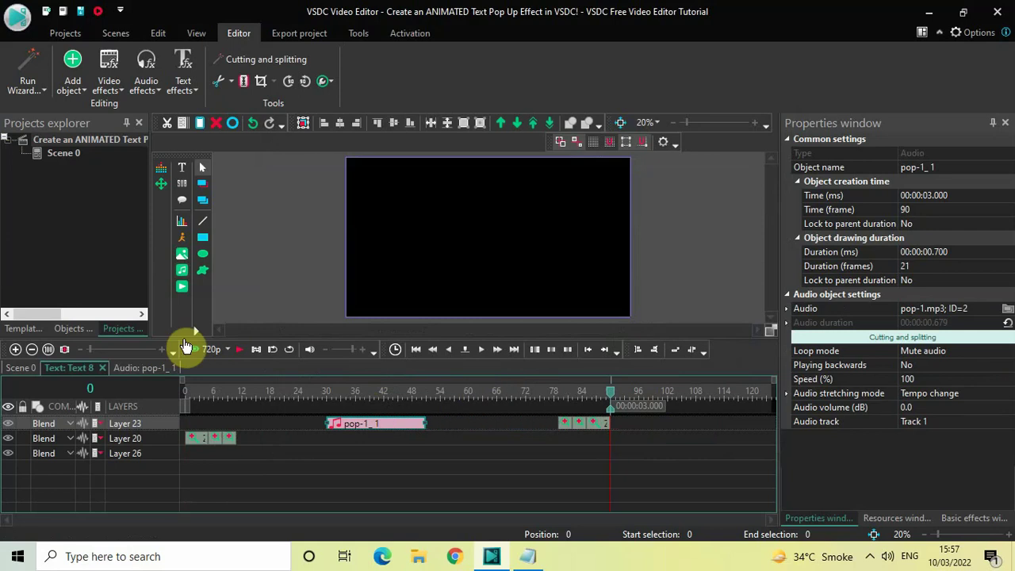
left_click_drag(185, 347, 106, 336)
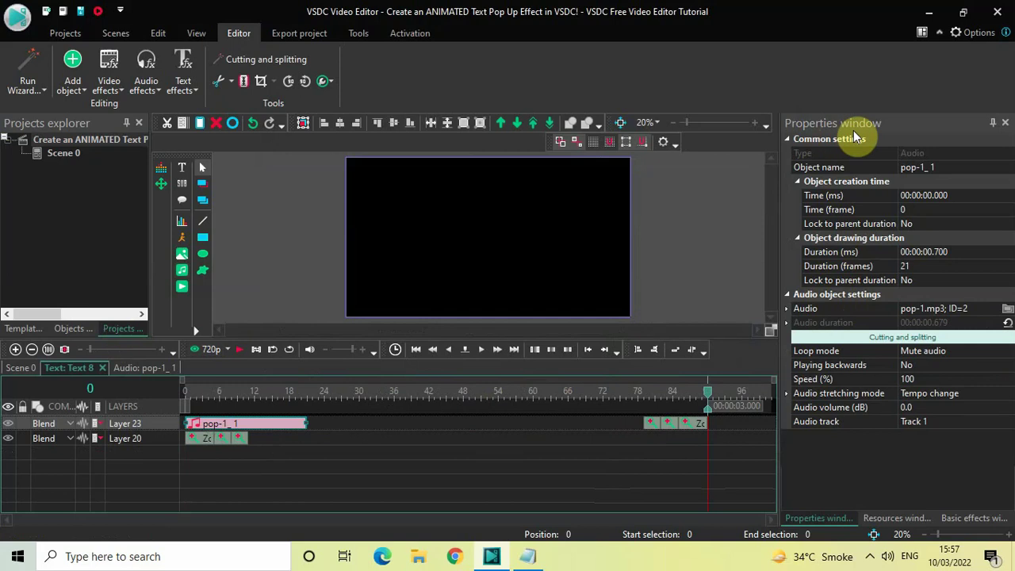
left_click(833, 408)
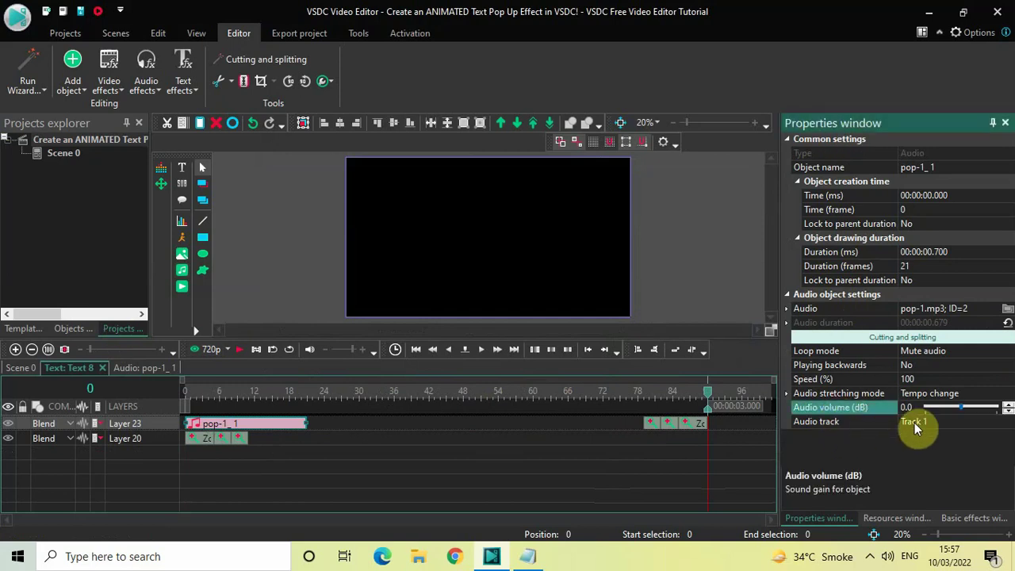
left_click(1009, 405)
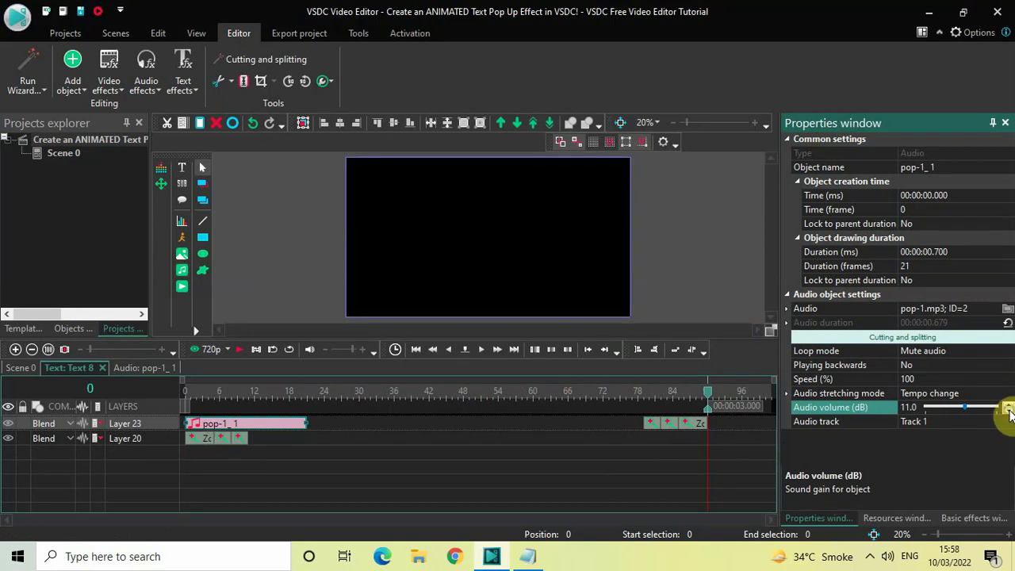
left_click(552, 460)
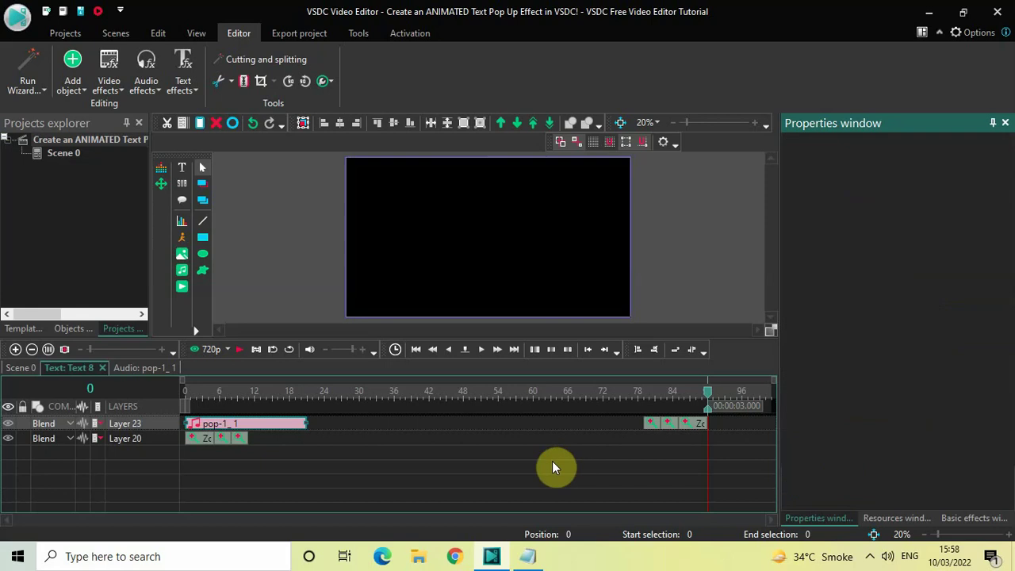
Step: Play the POP text animation with its sound from frame 0, twice
left_click(183, 390)
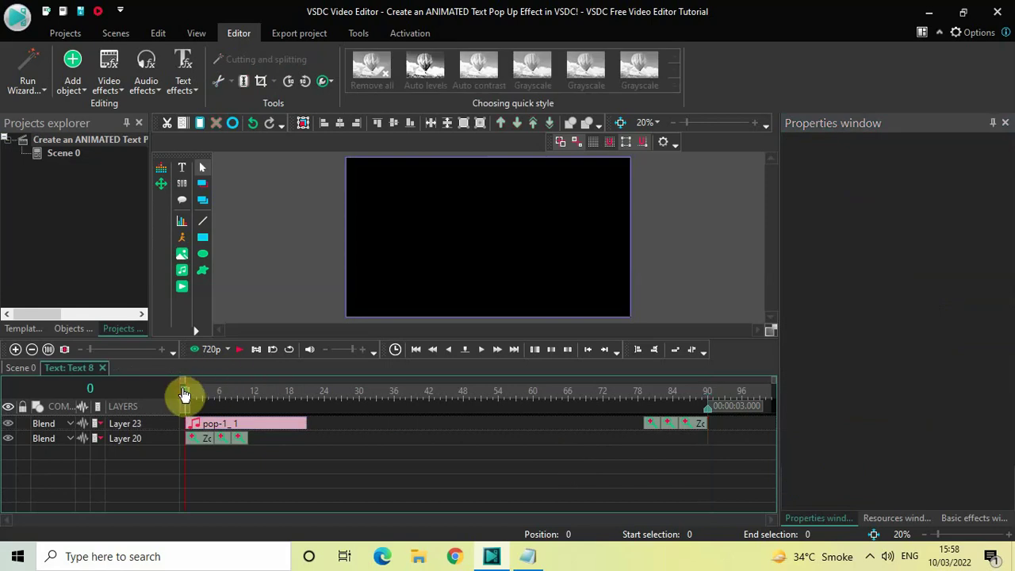
key("space")
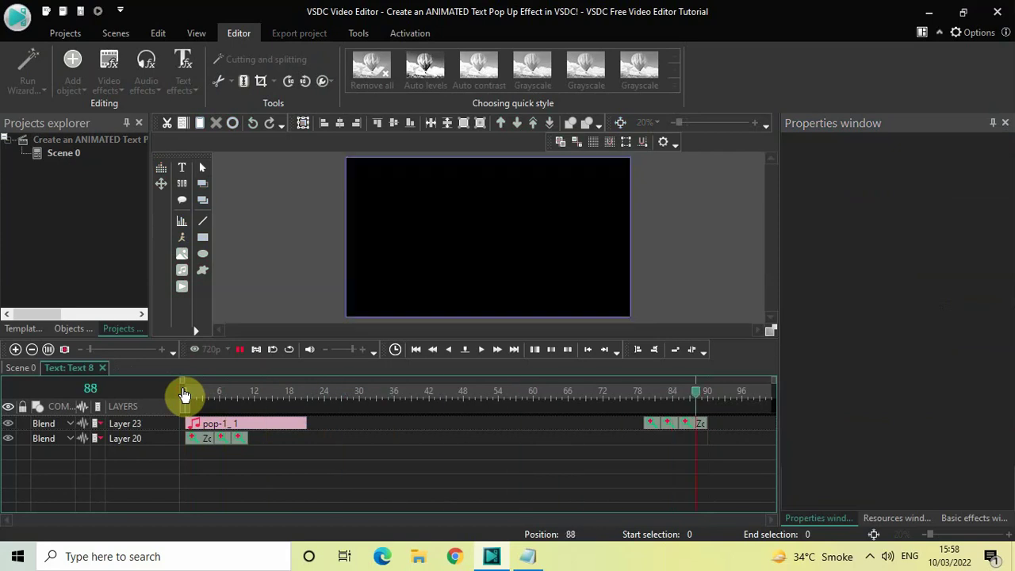
left_click(184, 394)
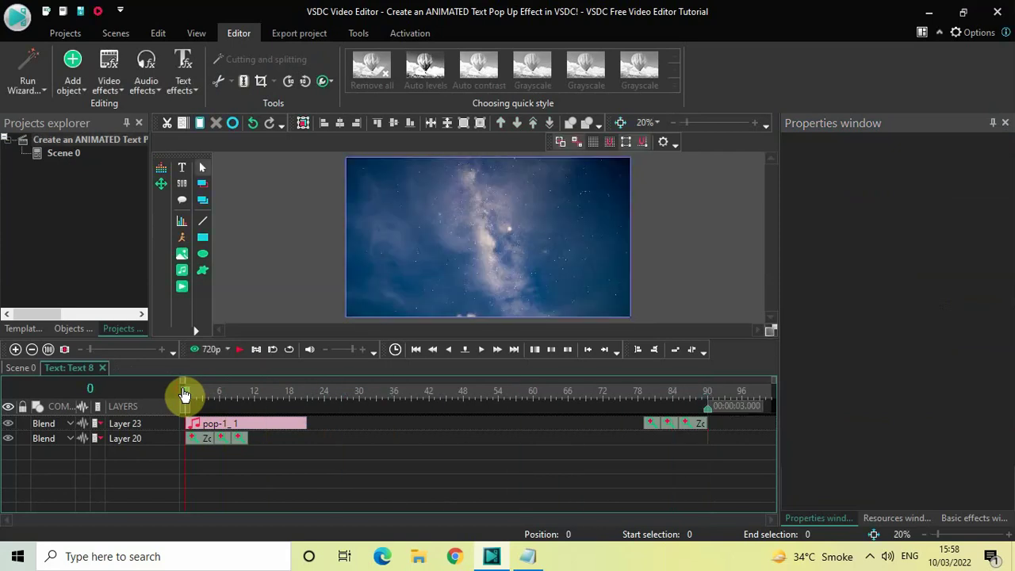
key("space")
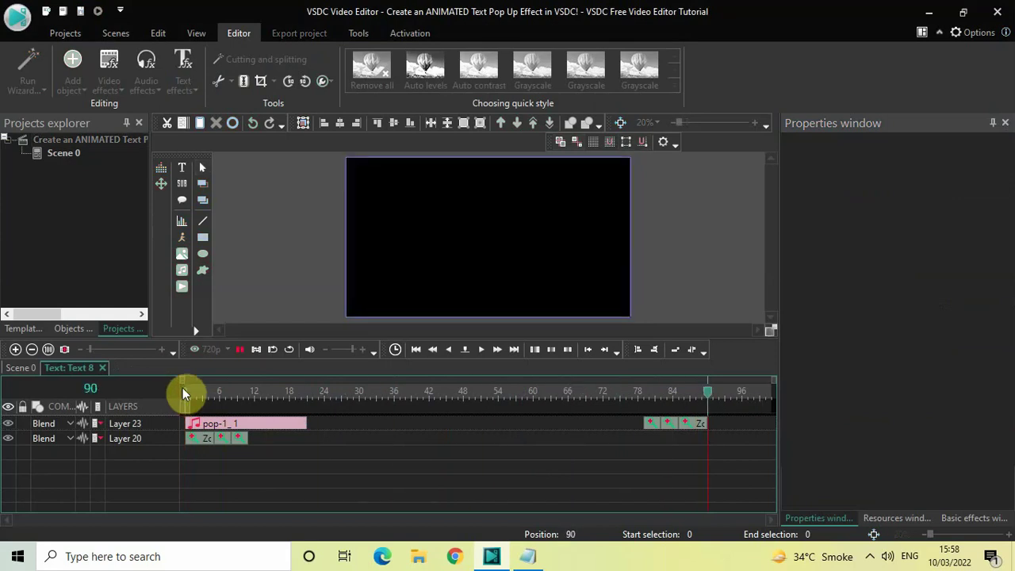
Step: Switch to the Scene 0 timeline and play the whole scene from frame 0
left_click(25, 369)
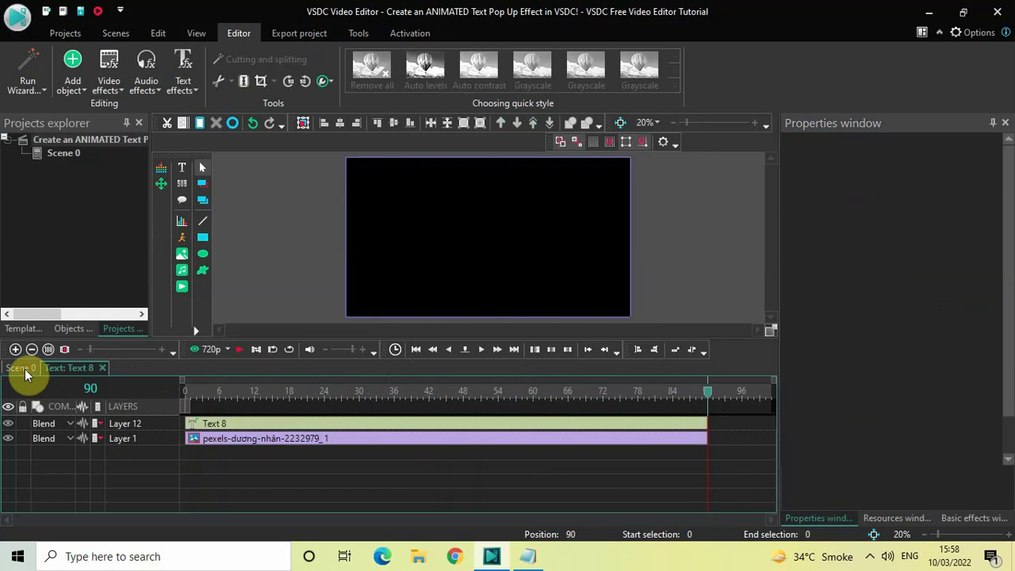
left_click(184, 395)
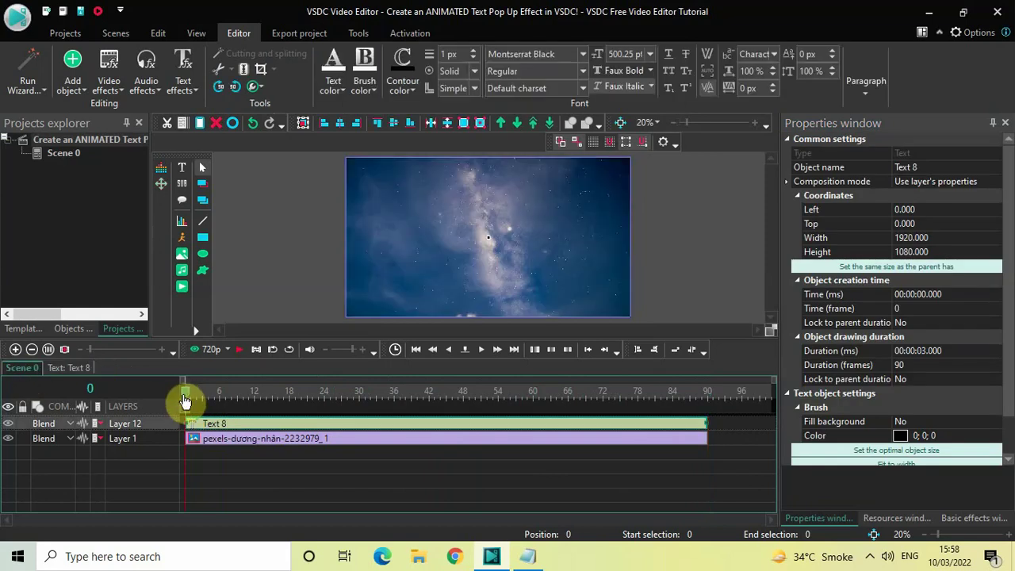
key("space")
key("space")
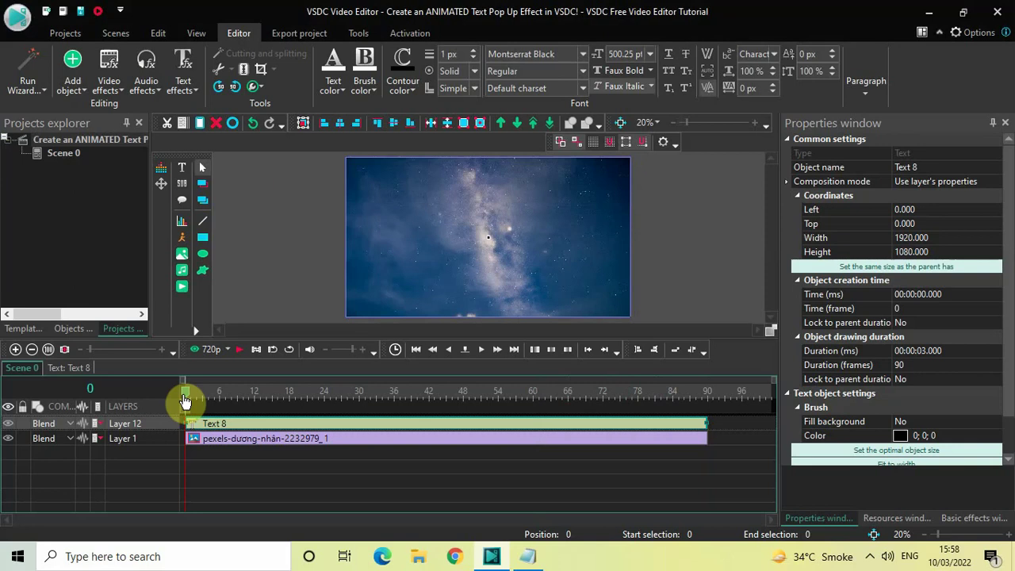